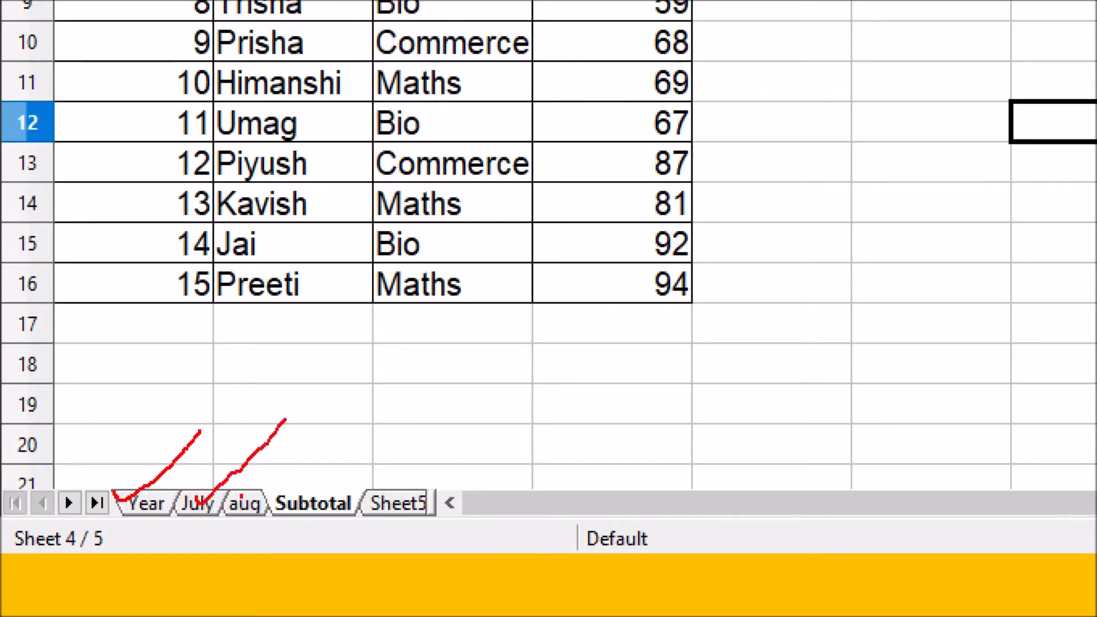
Review the Year, July and aug sheets, comparing their product lists, headings and monthly number columns
{"action": "left_click_drag", "start_coordinate": [242, 501], "coordinate": [301, 442]}
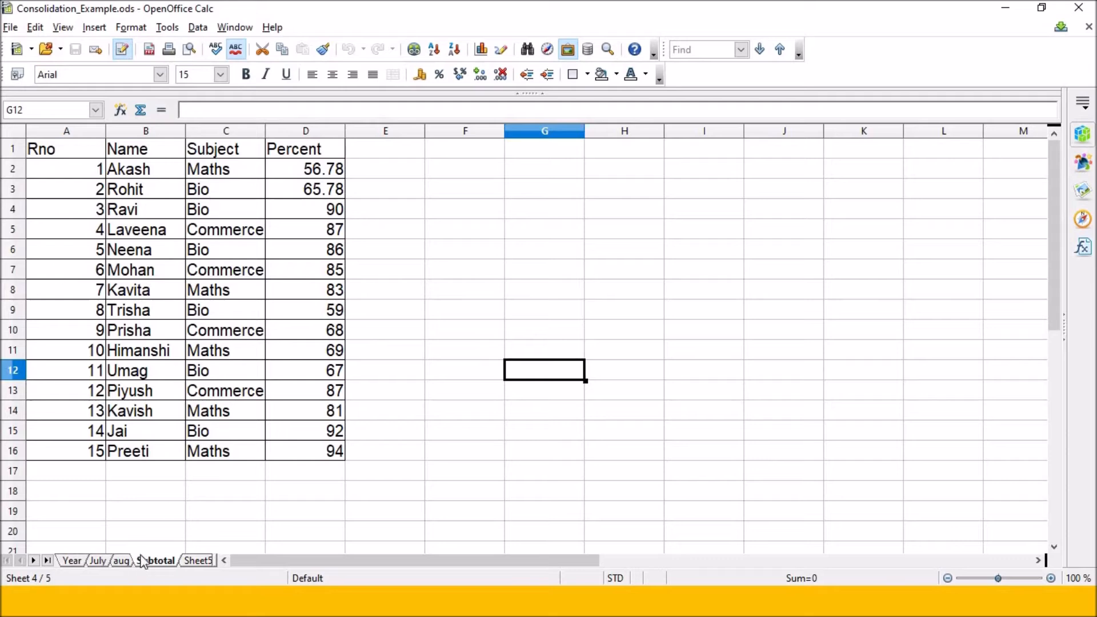
{"action": "left_click", "coordinate": [72, 560]}
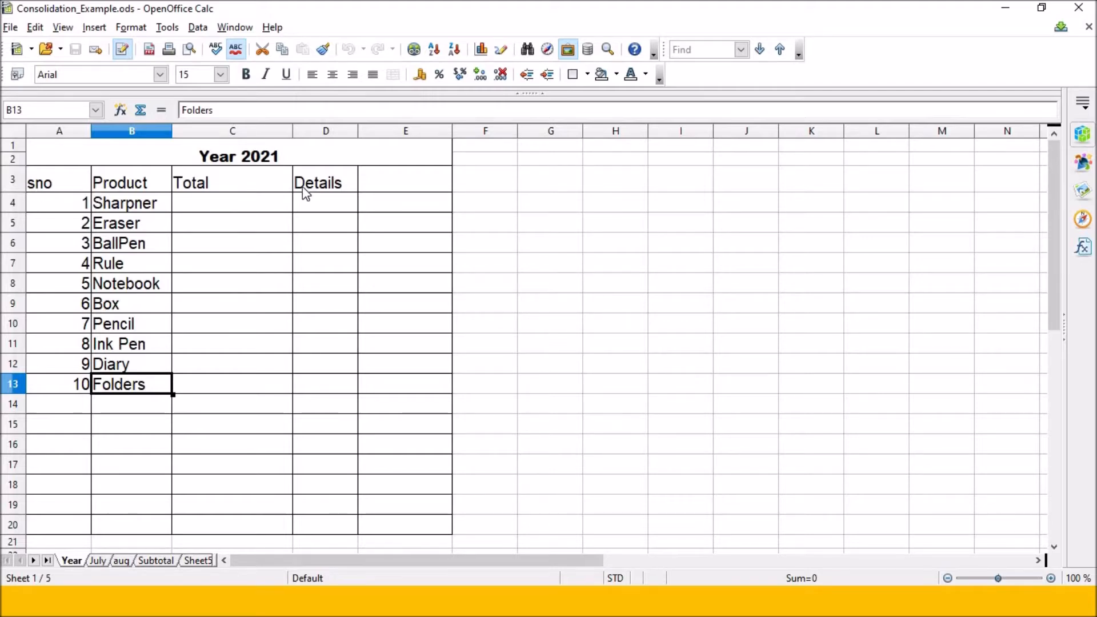
{"action": "left_click", "coordinate": [98, 561]}
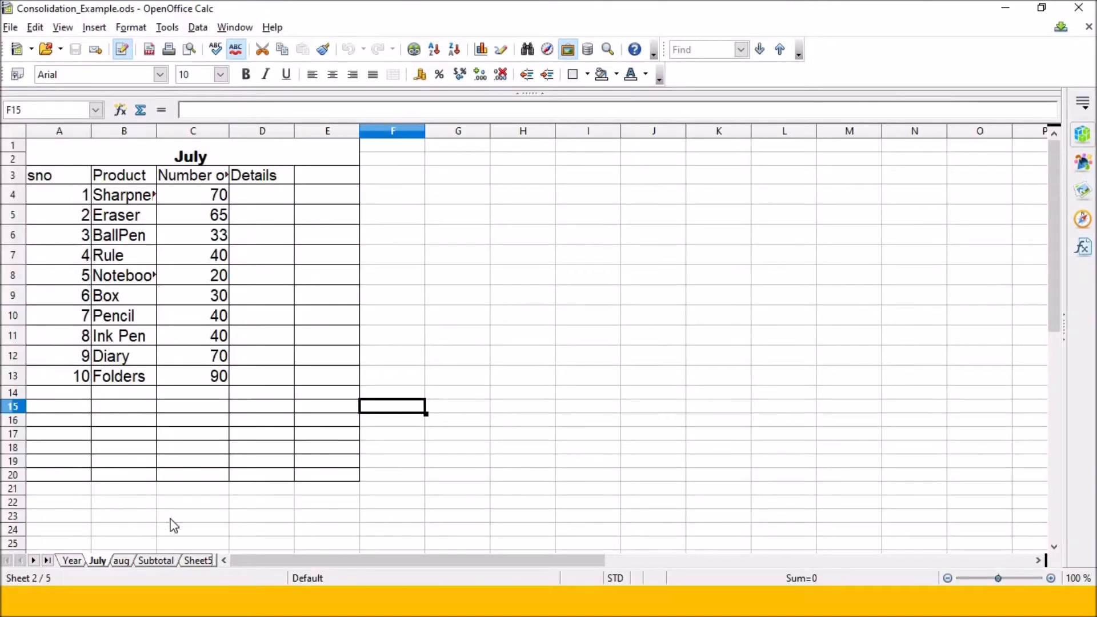
{"action": "left_click", "coordinate": [120, 560]}
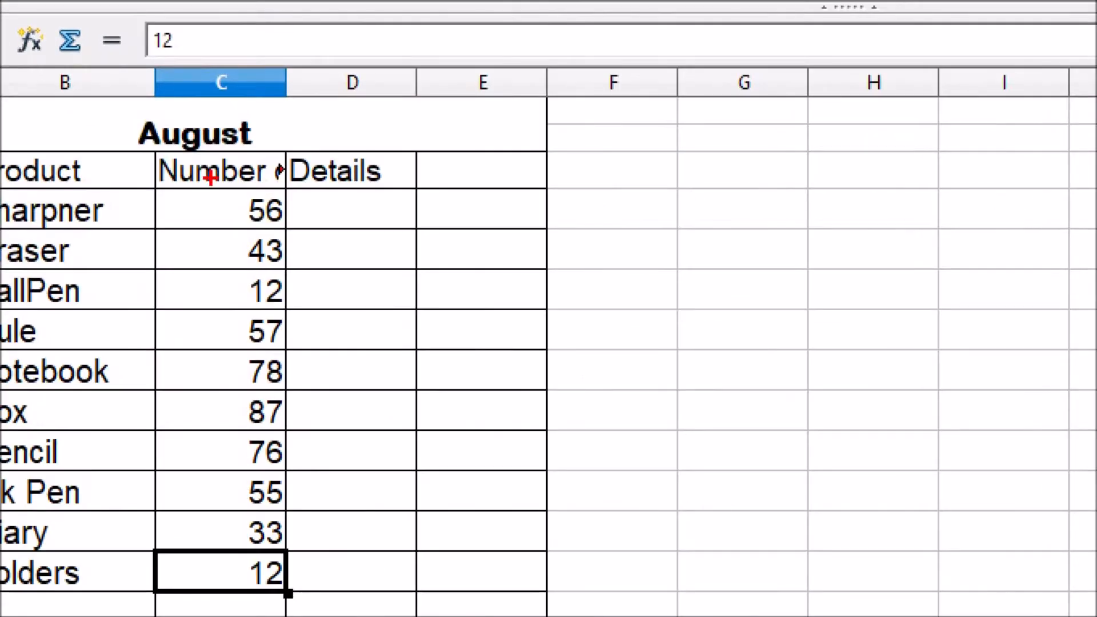
{"action": "left_click_drag", "start_coordinate": [211, 178], "coordinate": [273, 119]}
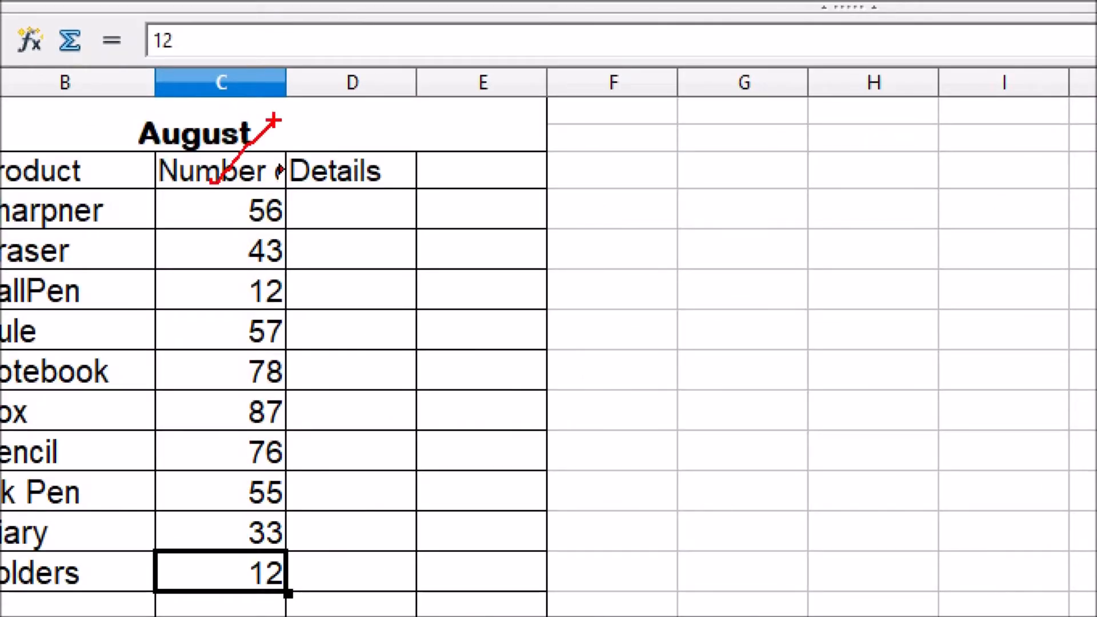
{"action": "key", "text": "Escape"}
{"action": "left_click", "coordinate": [98, 559]}
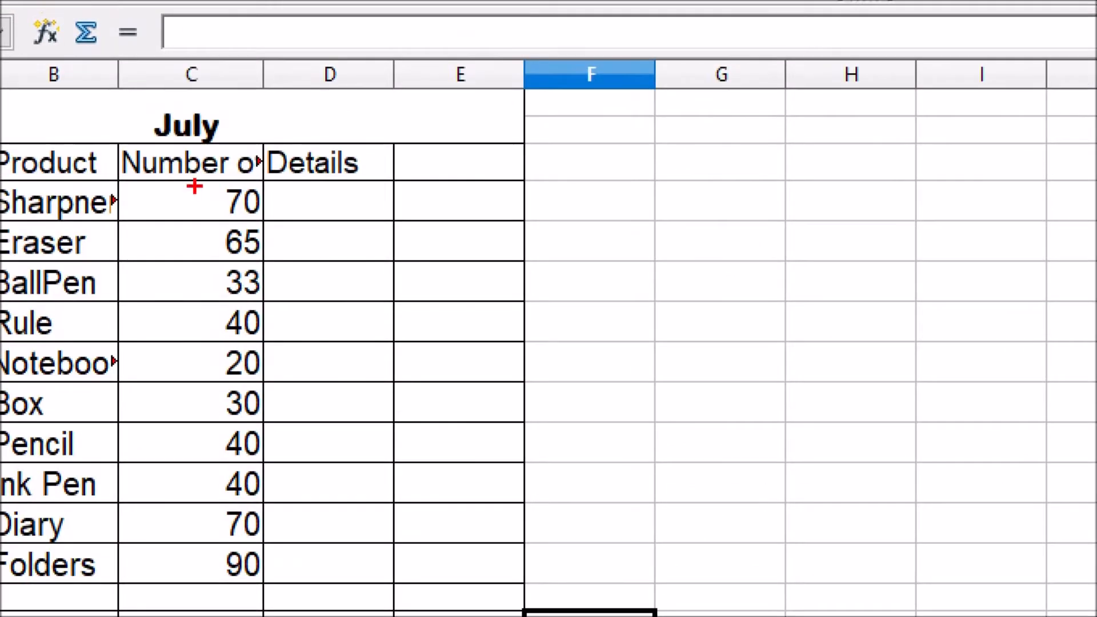
{"action": "mouse_move", "coordinate": [194, 186]}
{"action": "left_mouse_down"}
{"action": "mouse_move", "coordinate": [195, 171]}
{"action": "mouse_move", "coordinate": [274, 135]}
{"action": "left_mouse_up"}
{"action": "key", "text": "Escape"}
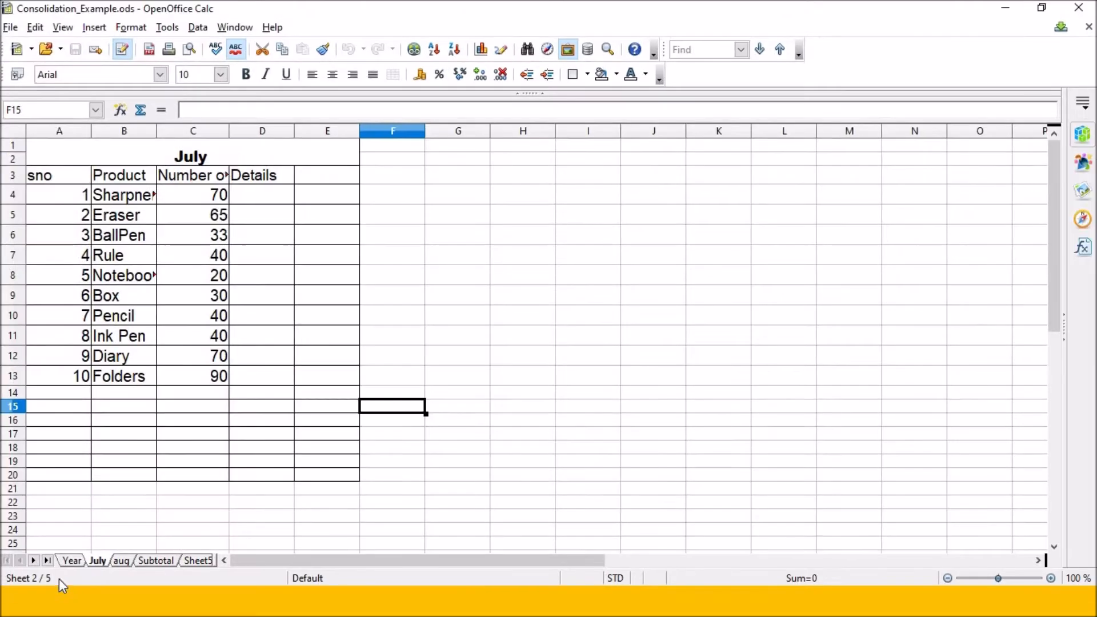
{"action": "left_click", "coordinate": [72, 560]}
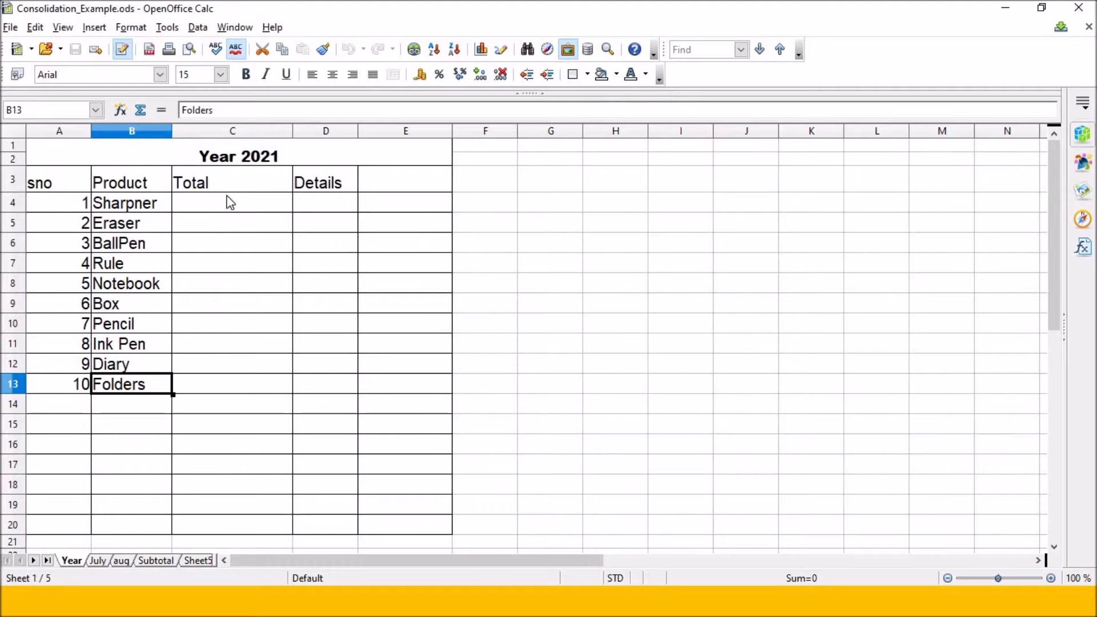
{"action": "left_click", "coordinate": [98, 560]}
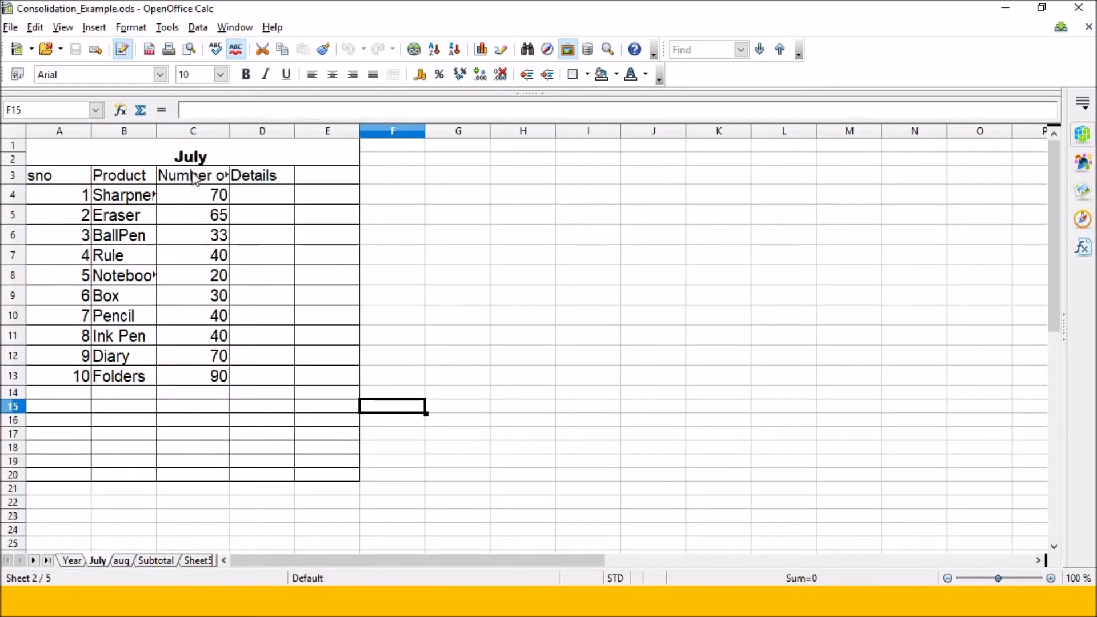
{"action": "left_click", "coordinate": [118, 560]}
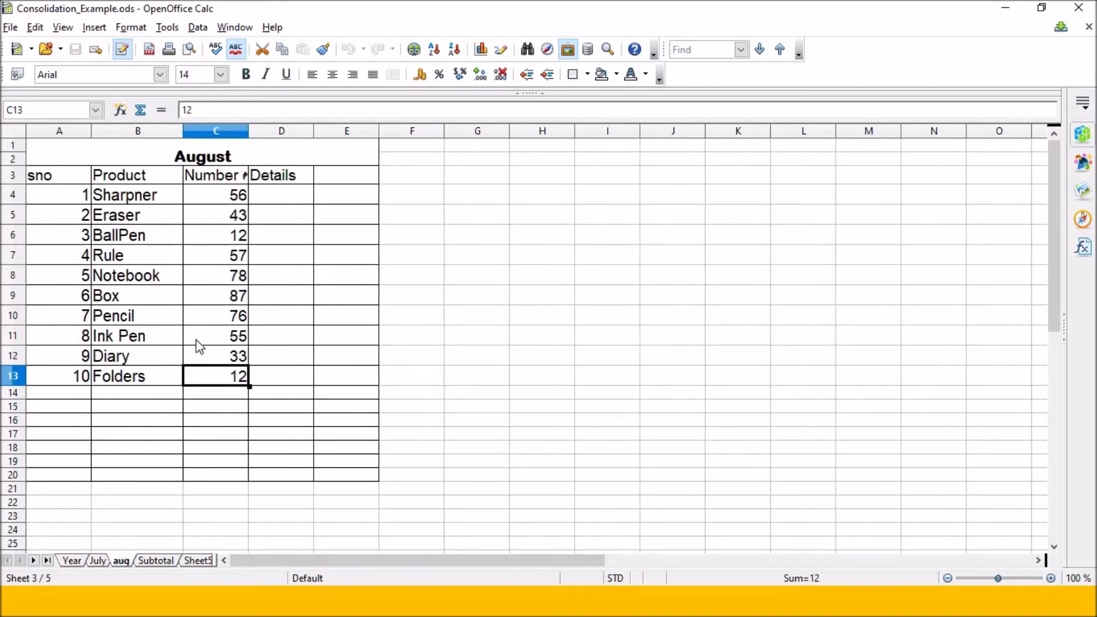
Examine the Total column and its product rows on the Year sheet
{"action": "left_click", "coordinate": [71, 560]}
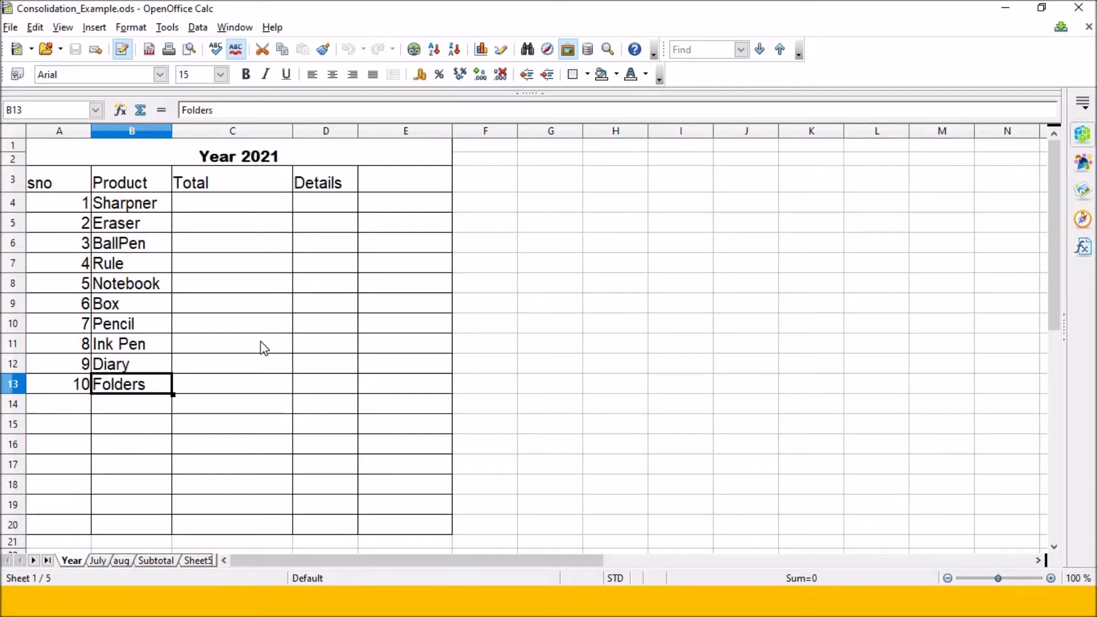
{"action": "left_click", "coordinate": [266, 209]}
{"action": "left_click", "coordinate": [269, 219]}
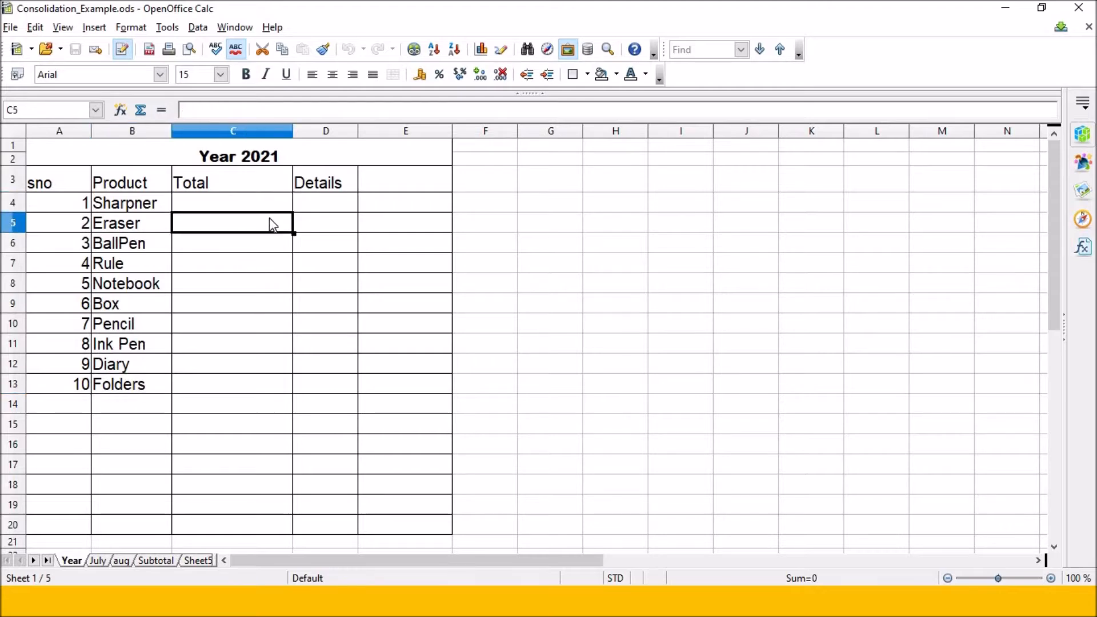
{"action": "left_click", "coordinate": [269, 243]}
{"action": "left_click", "coordinate": [273, 264]}
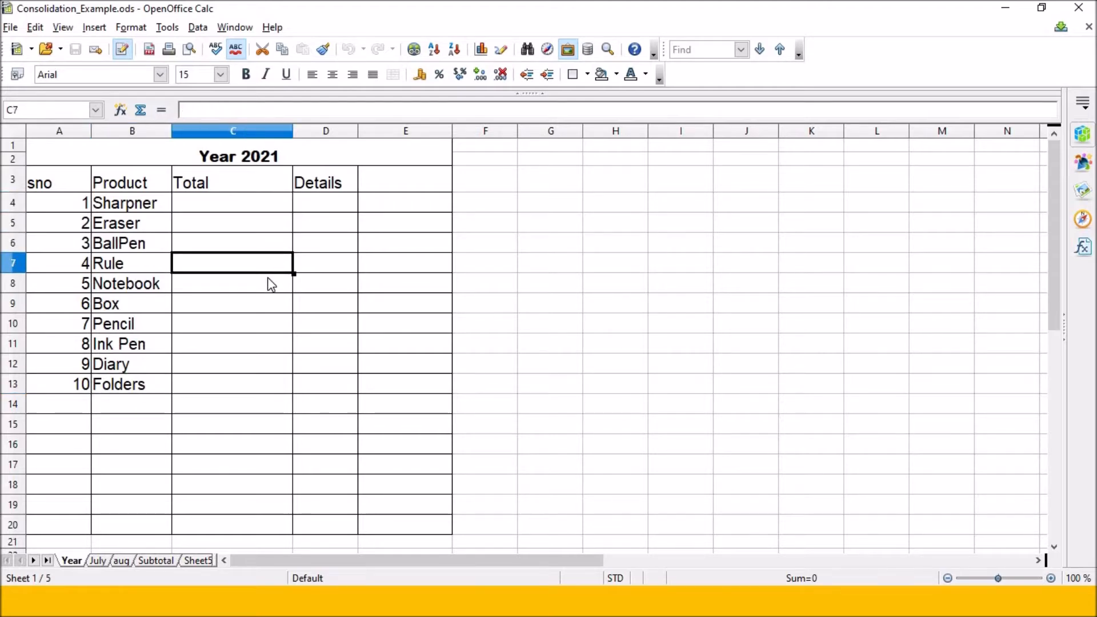
{"action": "left_click", "coordinate": [267, 278]}
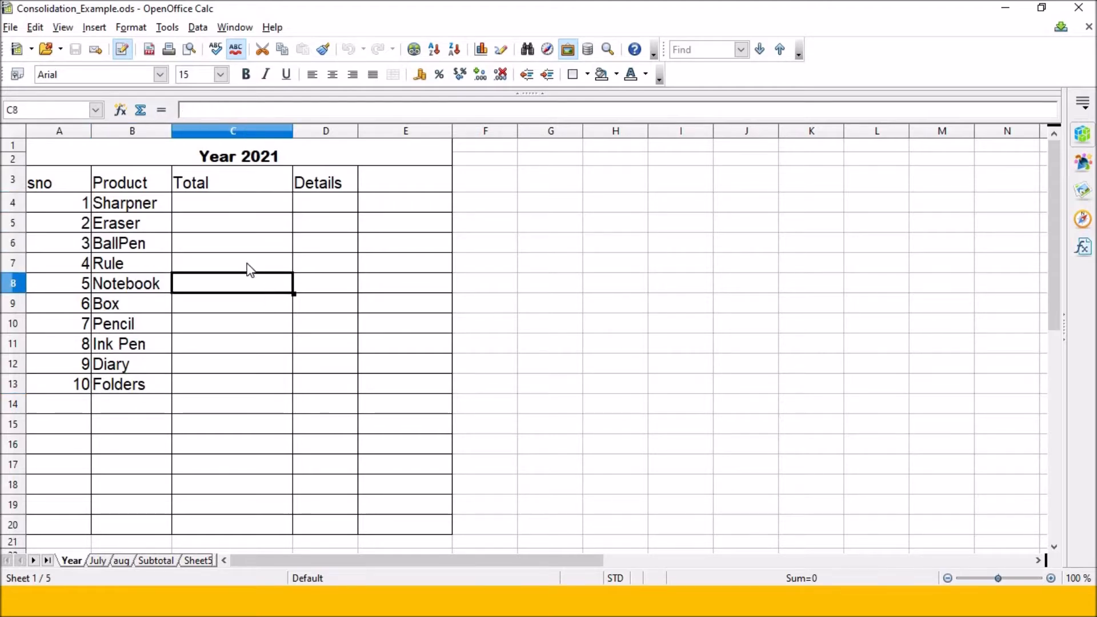
{"action": "left_click", "coordinate": [187, 189]}
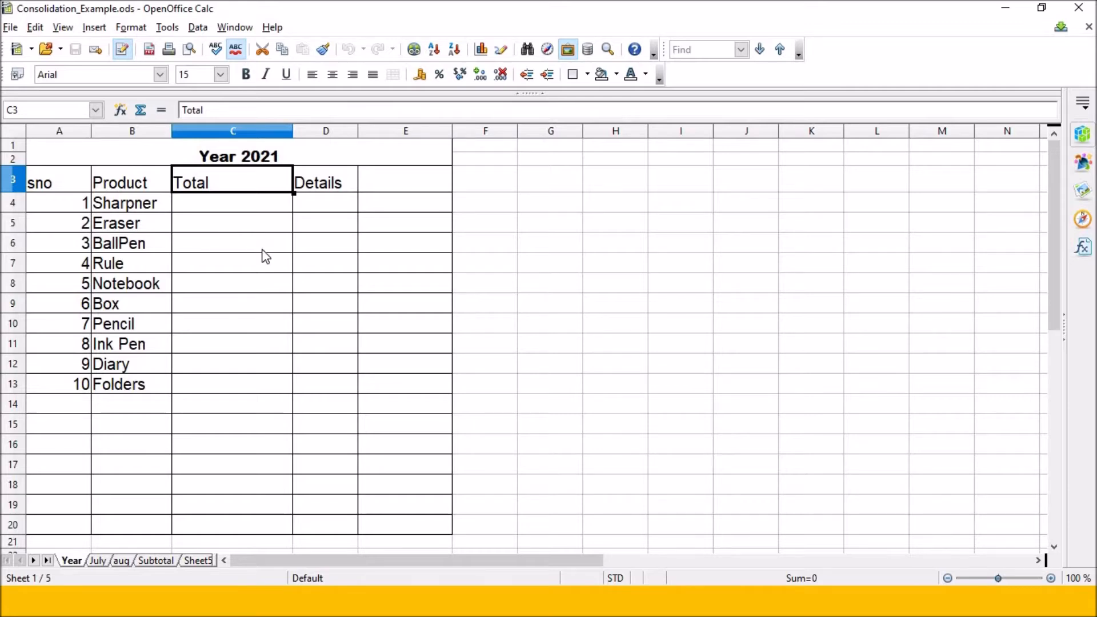
Define a database range named july for the quantity cells C4:C13 on the July sheet
{"action": "left_click", "coordinate": [94, 560]}
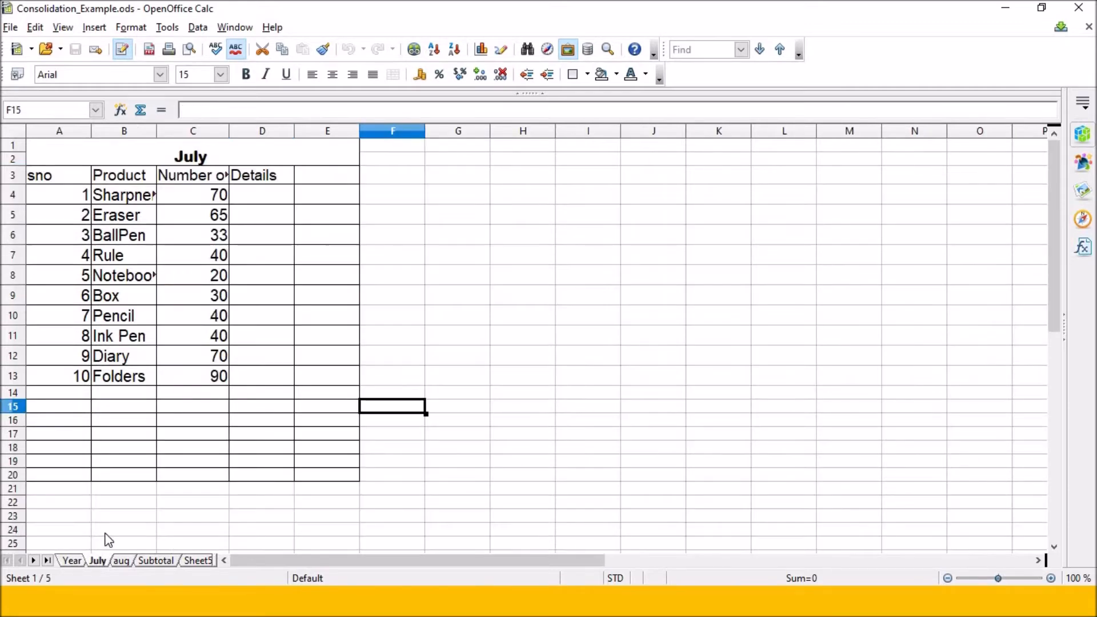
{"action": "left_click", "coordinate": [204, 195]}
{"action": "left_click_drag", "start_coordinate": [203, 240], "coordinate": [204, 398]}
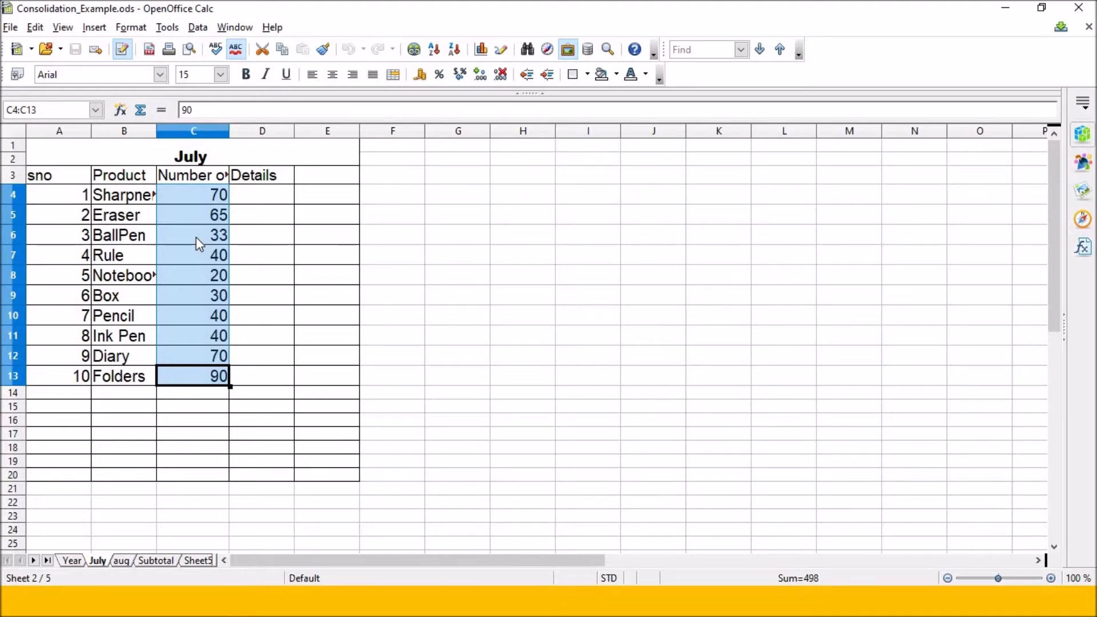
{"action": "left_click", "coordinate": [267, 244]}
{"action": "left_click_drag", "start_coordinate": [217, 196], "coordinate": [217, 377]}
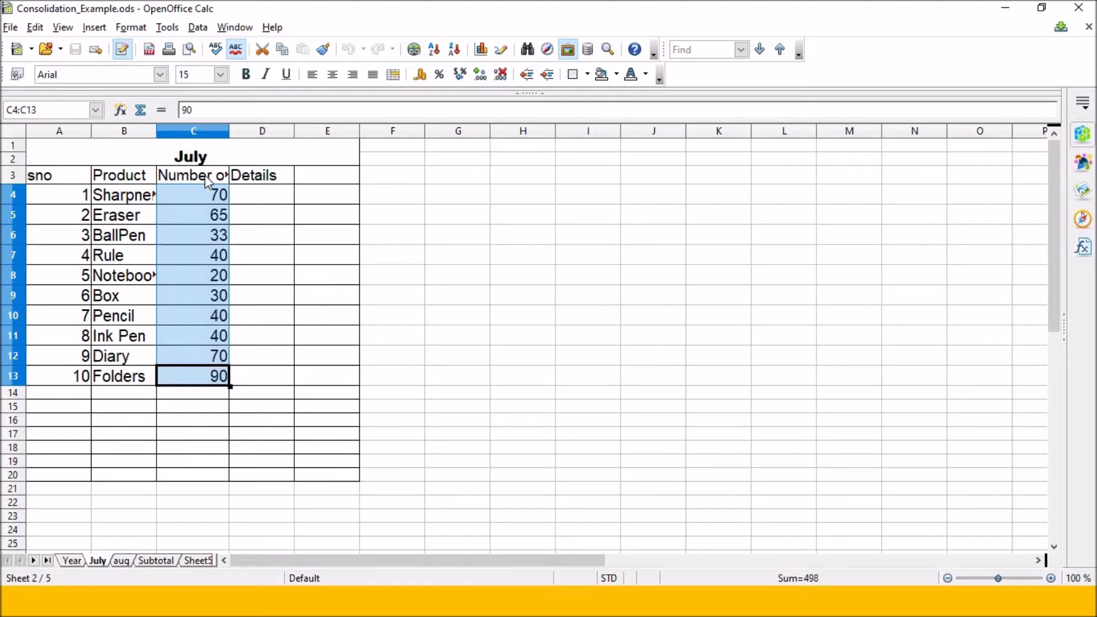
{"action": "left_click", "coordinate": [208, 29]}
{"action": "left_click", "coordinate": [197, 27]}
{"action": "left_click", "coordinate": [198, 27]}
{"action": "left_click", "coordinate": [209, 50]}
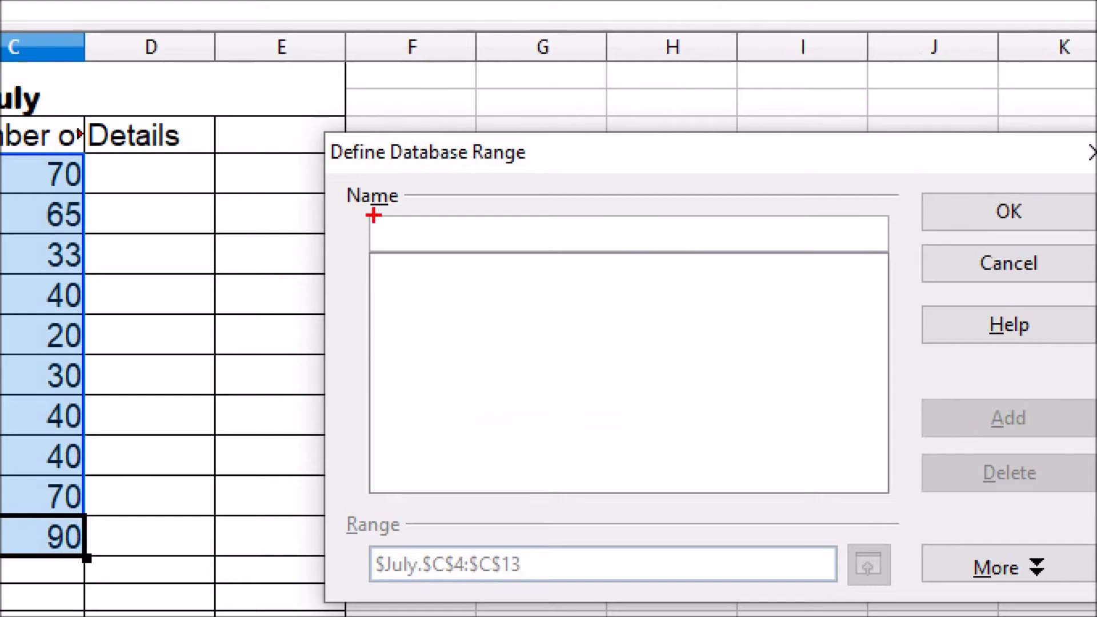
{"action": "mouse_move", "coordinate": [341, 218]}
{"action": "left_mouse_down"}
{"action": "mouse_move", "coordinate": [355, 230]}
{"action": "mouse_move", "coordinate": [431, 191]}
{"action": "left_mouse_up"}
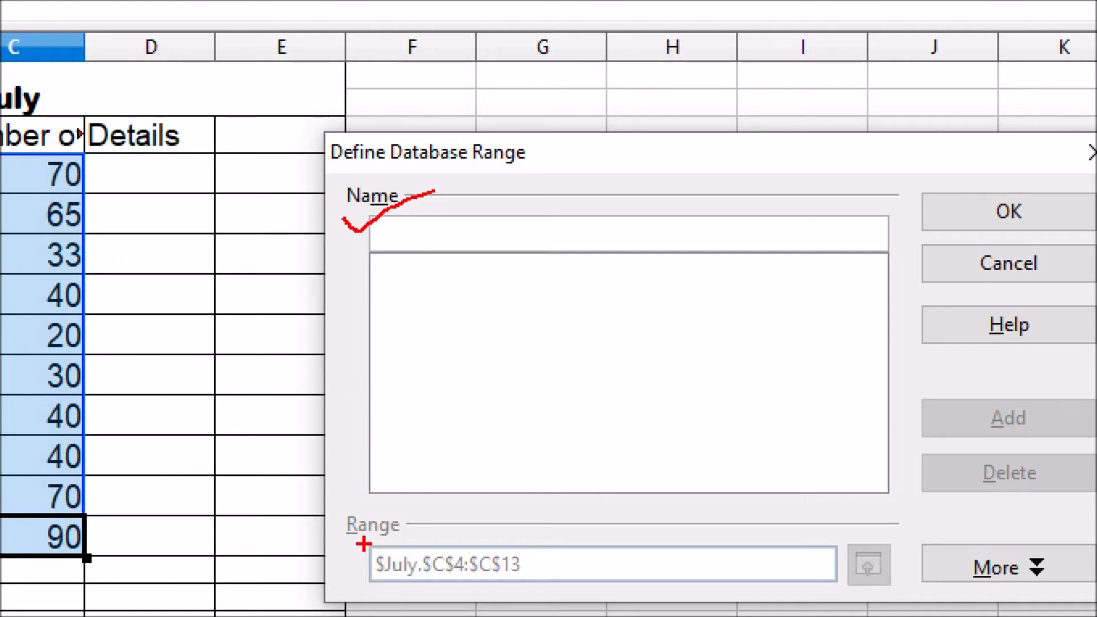
{"action": "mouse_move", "coordinate": [352, 543]}
{"action": "left_mouse_down"}
{"action": "mouse_move", "coordinate": [578, 583]}
{"action": "mouse_move", "coordinate": [714, 583]}
{"action": "left_mouse_up"}
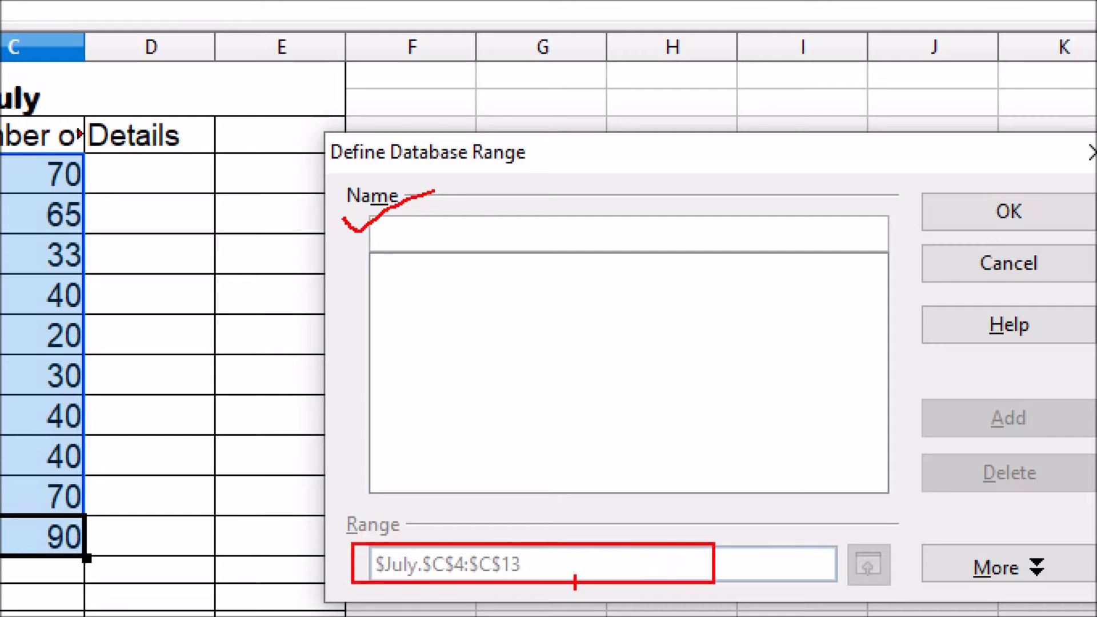
{"action": "left_click_drag", "start_coordinate": [370, 559], "coordinate": [431, 506]}
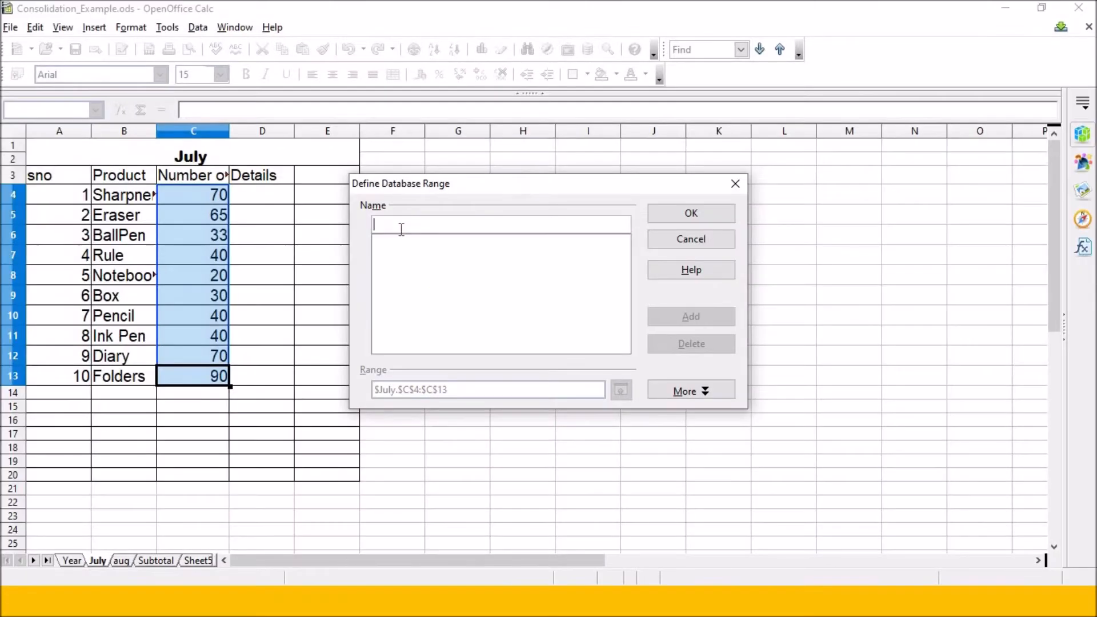
{"action": "type", "text": "july"}
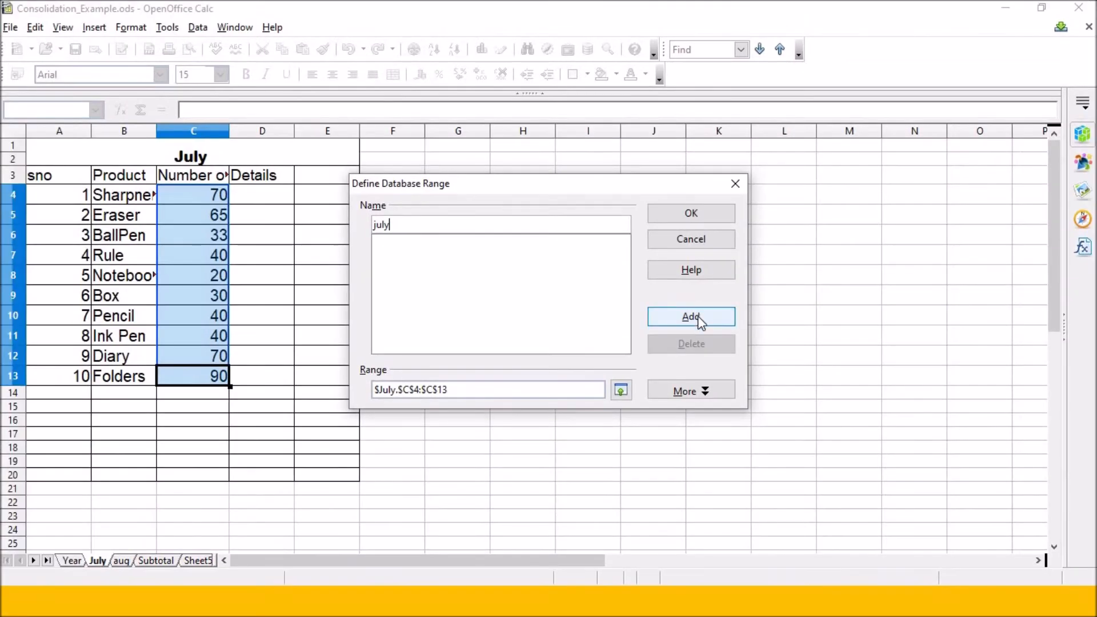
{"action": "left_click", "coordinate": [699, 321]}
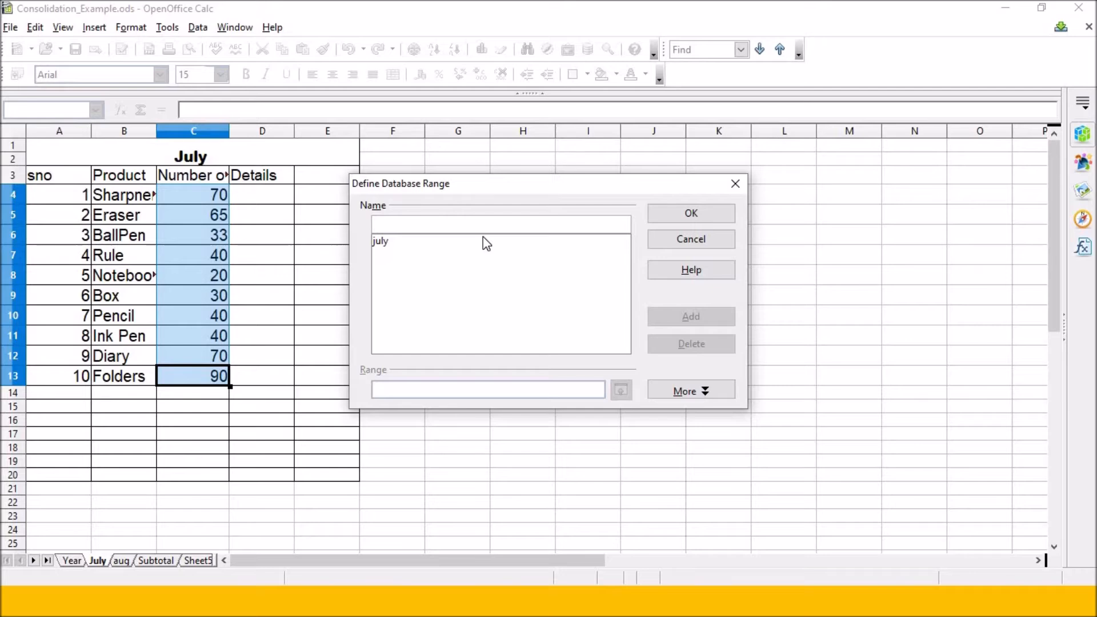
{"action": "left_click", "coordinate": [695, 216]}
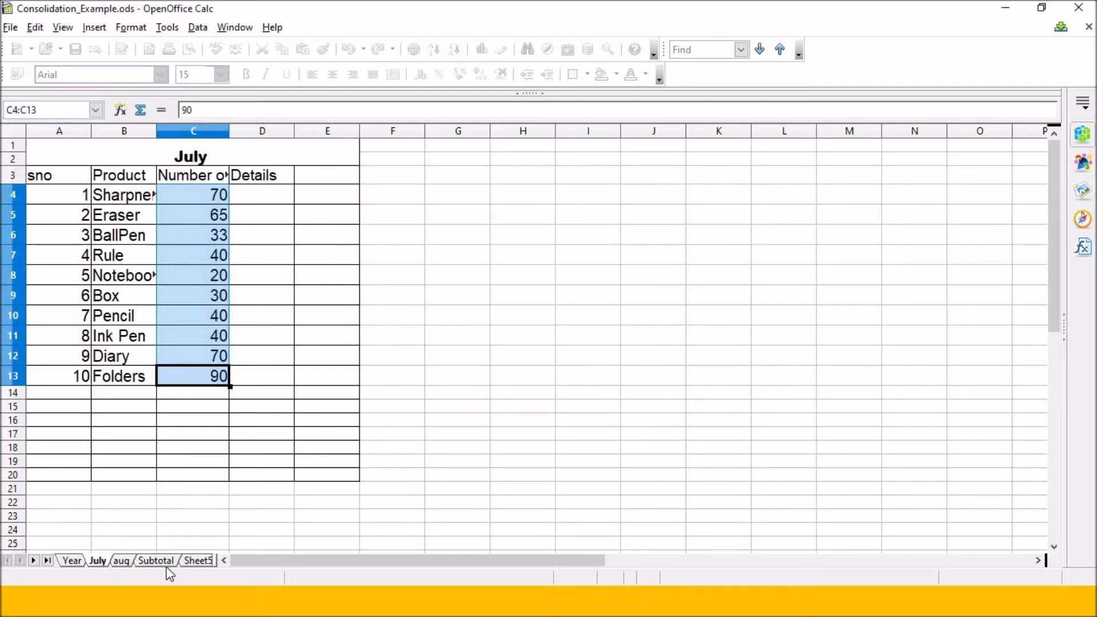
Define a database range named aug for the quantity cells C4:C13 on the aug sheet
{"action": "left_click", "coordinate": [122, 561]}
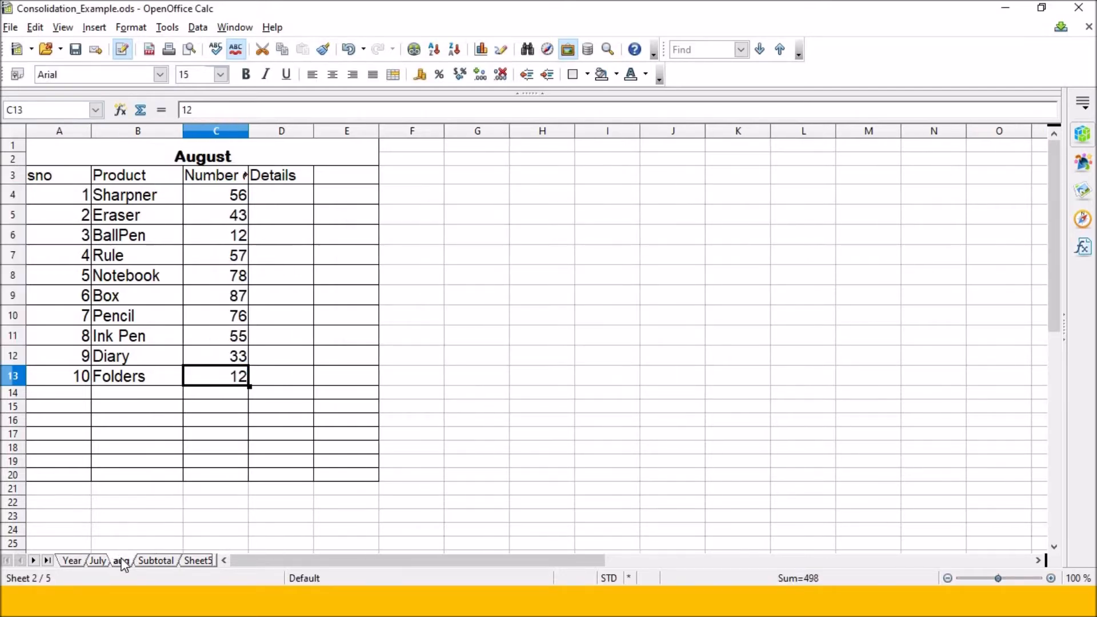
{"action": "left_click_drag", "start_coordinate": [218, 193], "coordinate": [214, 370]}
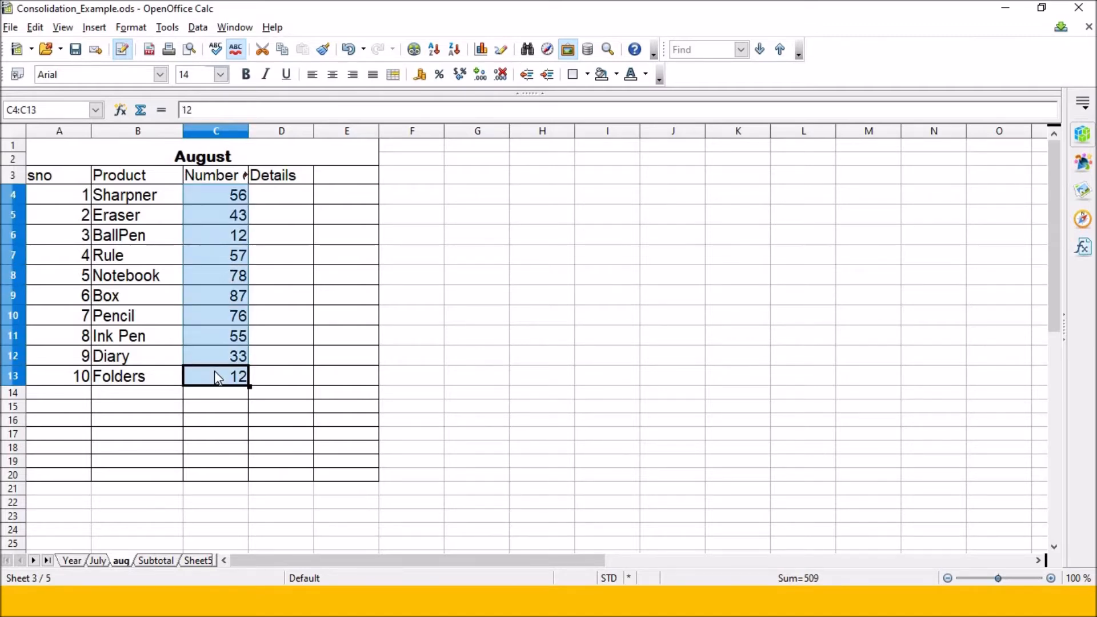
{"action": "left_click", "coordinate": [201, 30]}
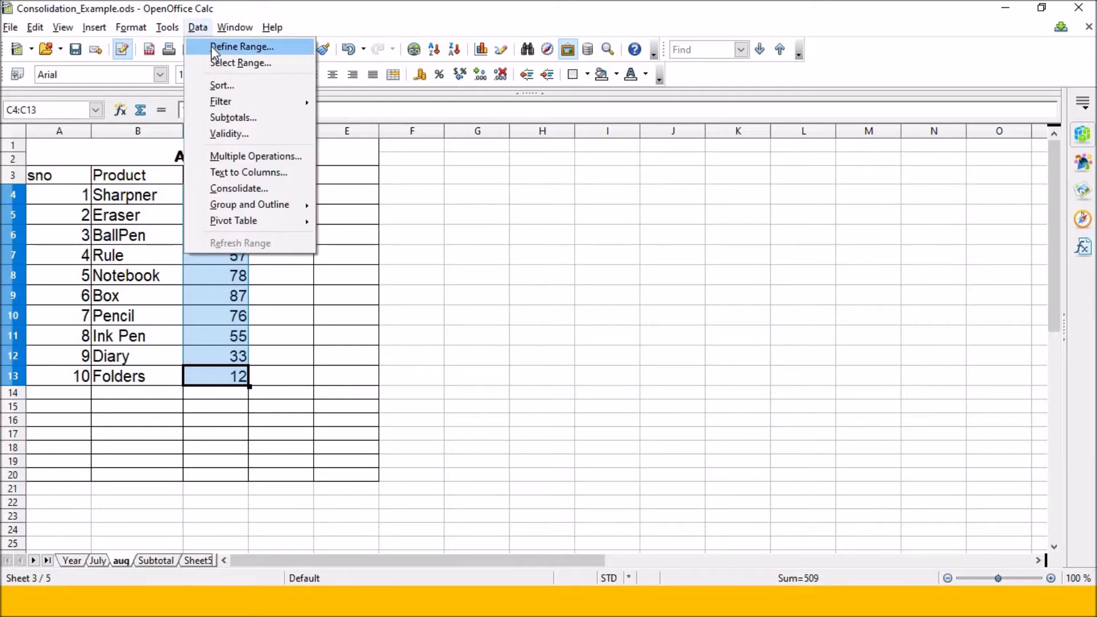
{"action": "left_click", "coordinate": [210, 45]}
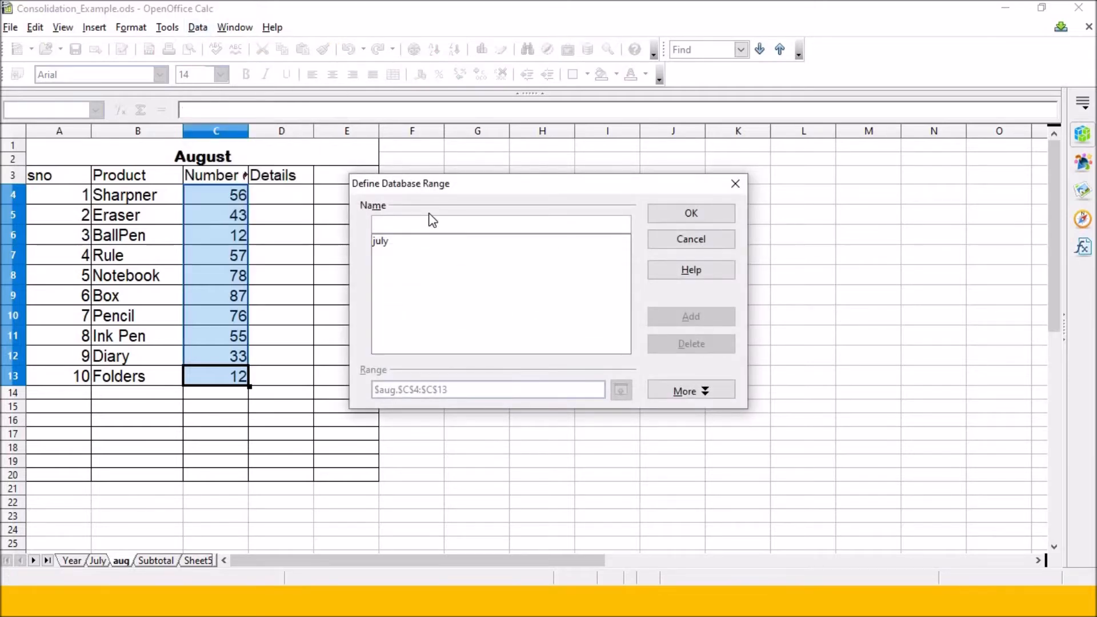
{"action": "type", "text": "aug"}
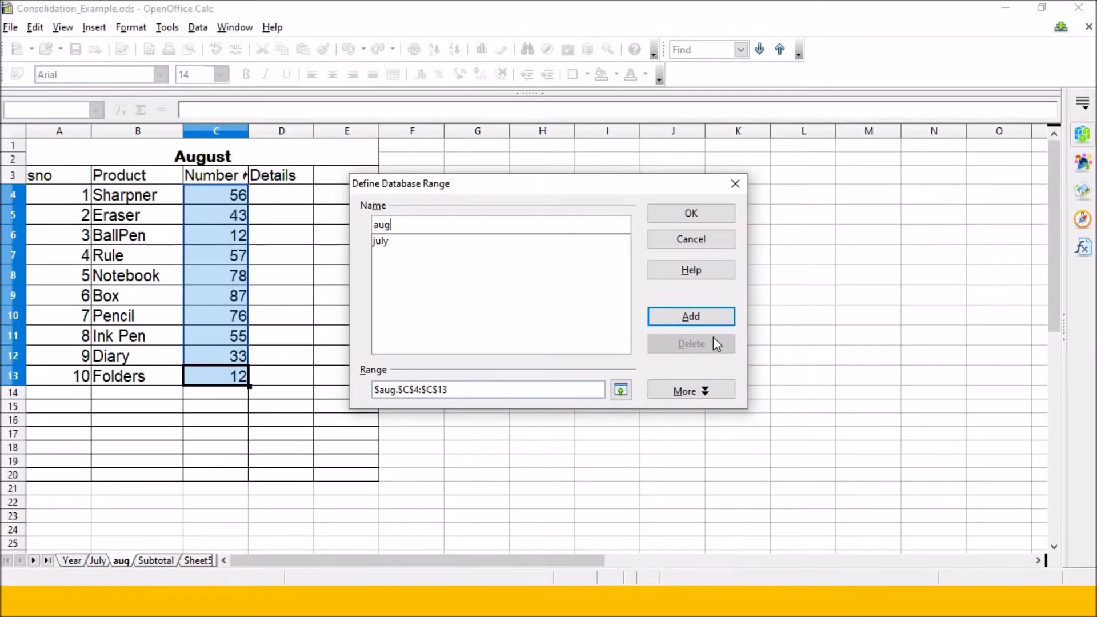
{"action": "left_click", "coordinate": [713, 319]}
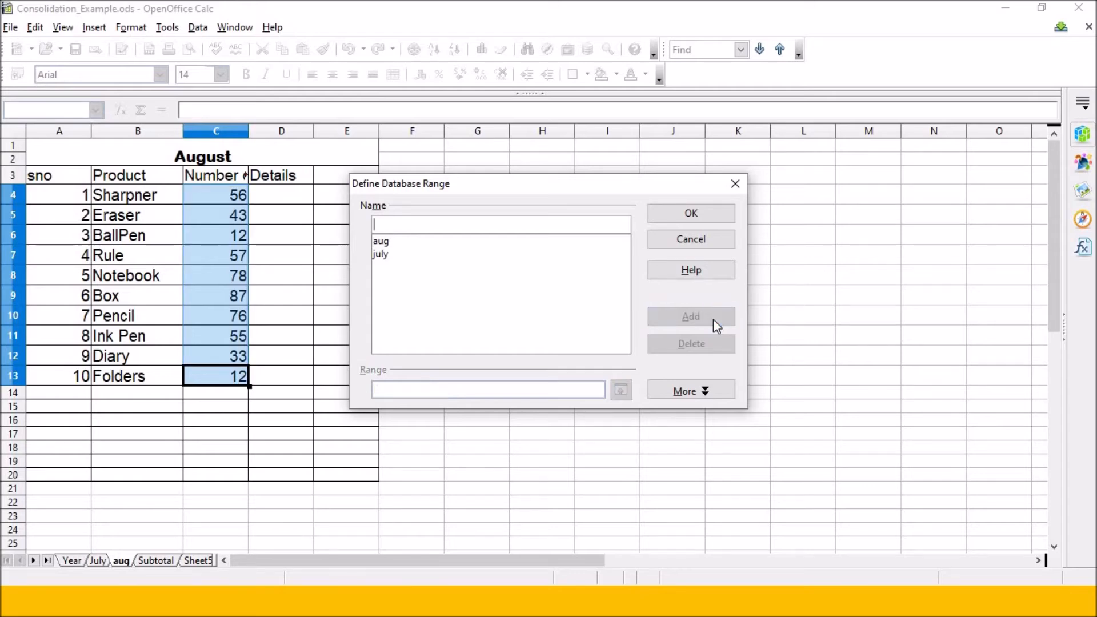
{"action": "left_click", "coordinate": [707, 215]}
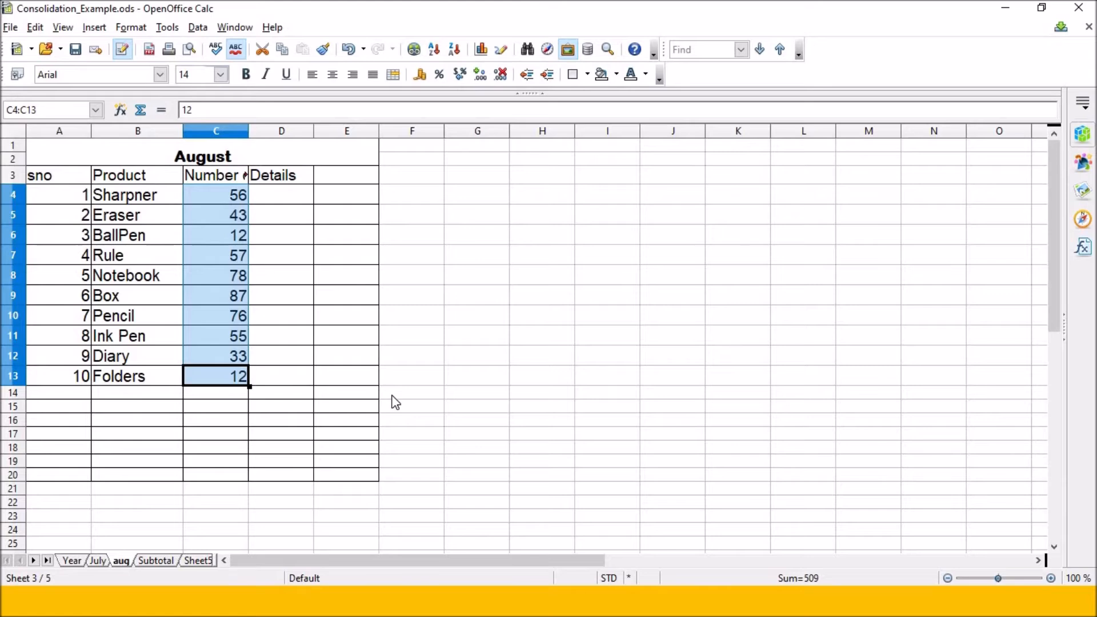
{"action": "left_click", "coordinate": [392, 399]}
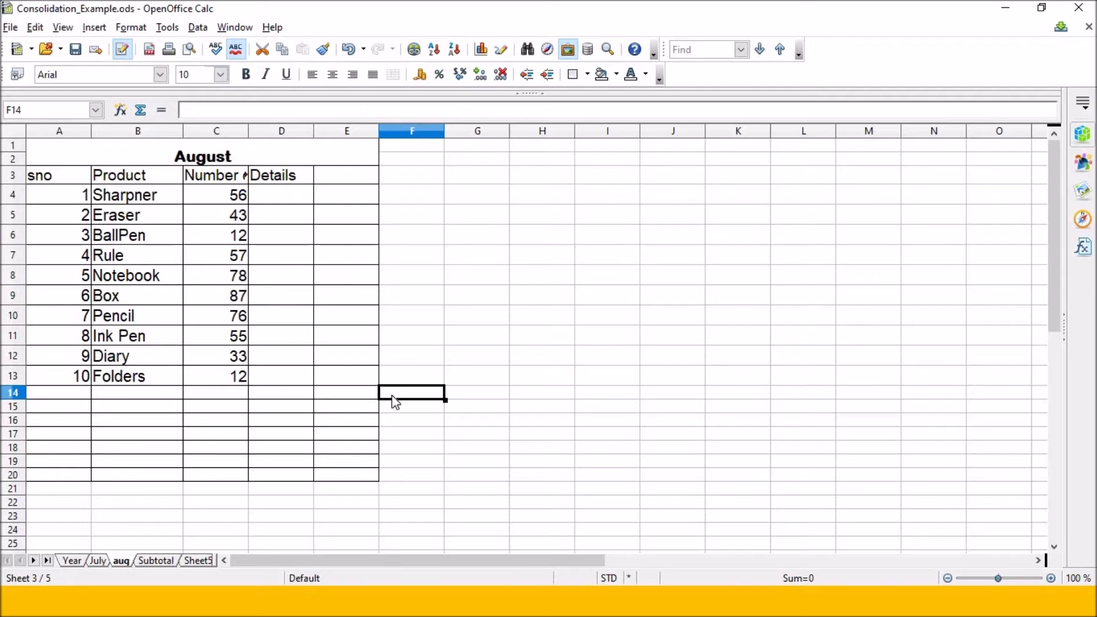
Select the Total cells C4:C13 on the Year sheet and open Consolidate for them
{"action": "left_click", "coordinate": [72, 561]}
{"action": "left_click", "coordinate": [393, 325]}
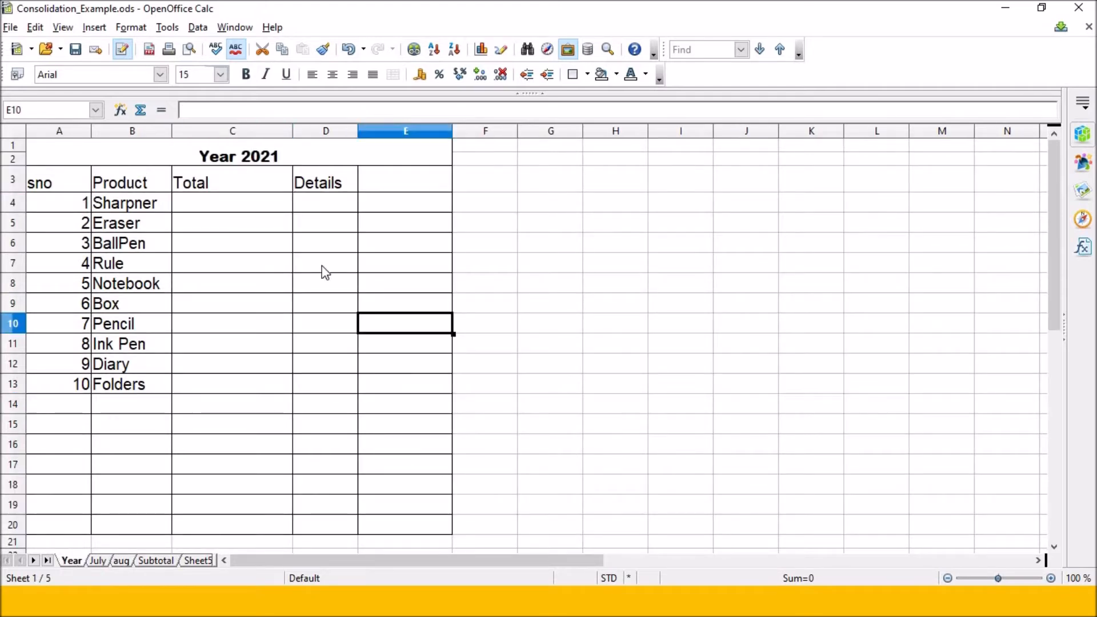
{"action": "left_click_drag", "start_coordinate": [265, 207], "coordinate": [272, 387]}
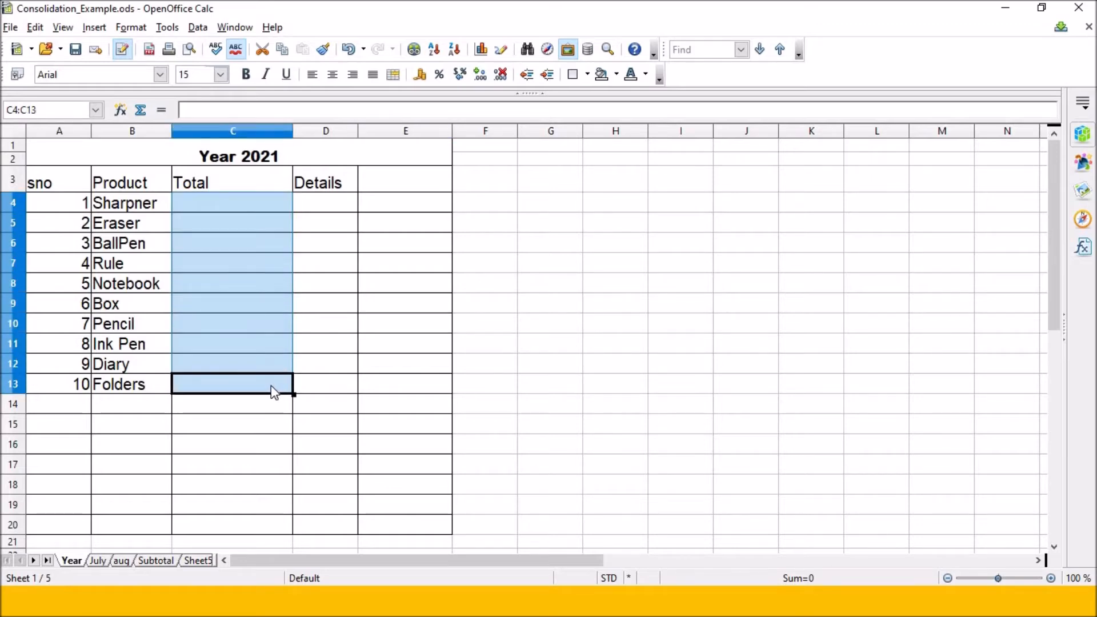
{"action": "left_click", "coordinate": [200, 29]}
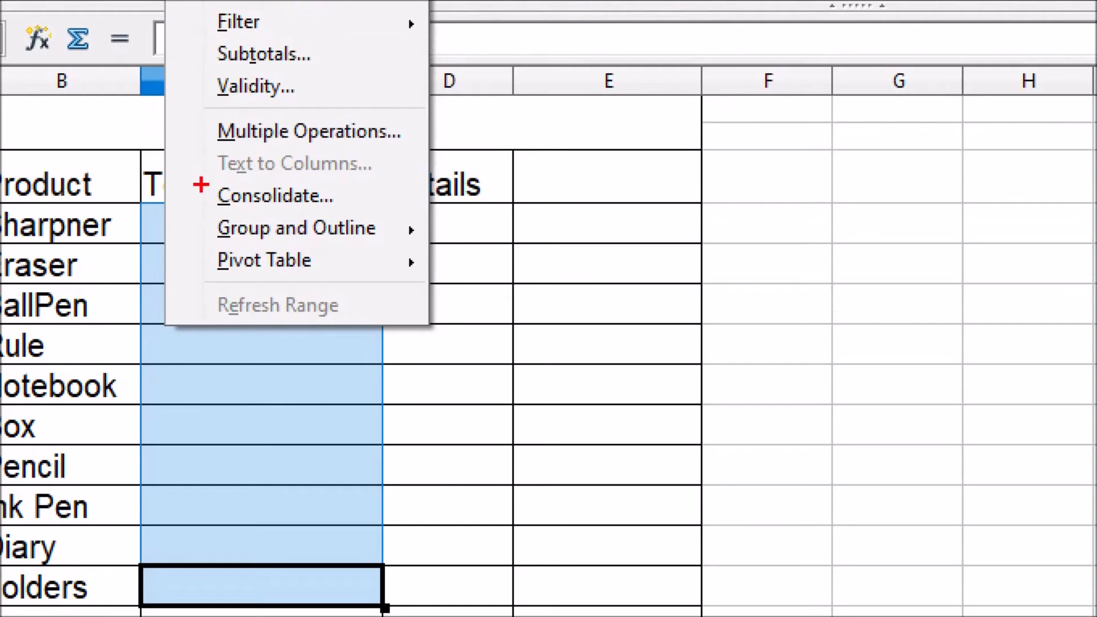
{"action": "left_click_drag", "start_coordinate": [203, 181], "coordinate": [293, 225]}
{"action": "mouse_move", "coordinate": [196, 177]}
{"action": "left_mouse_down"}
{"action": "mouse_move", "coordinate": [238, 206]}
{"action": "mouse_move", "coordinate": [389, 209]}
{"action": "left_mouse_up"}
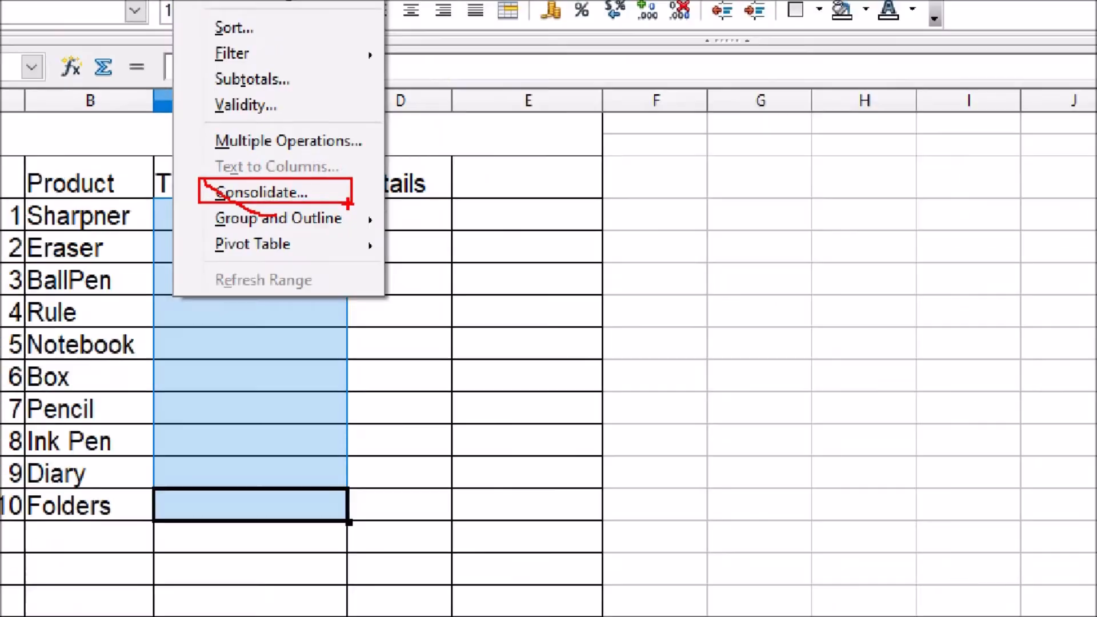
{"action": "key", "text": "Escape"}
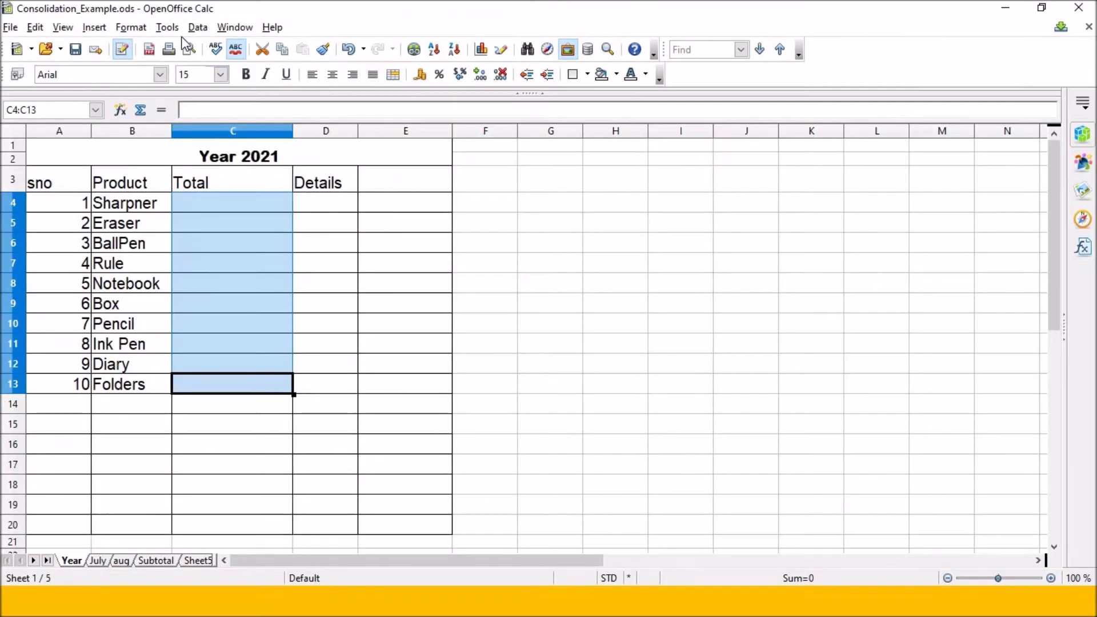
{"action": "left_click", "coordinate": [198, 27]}
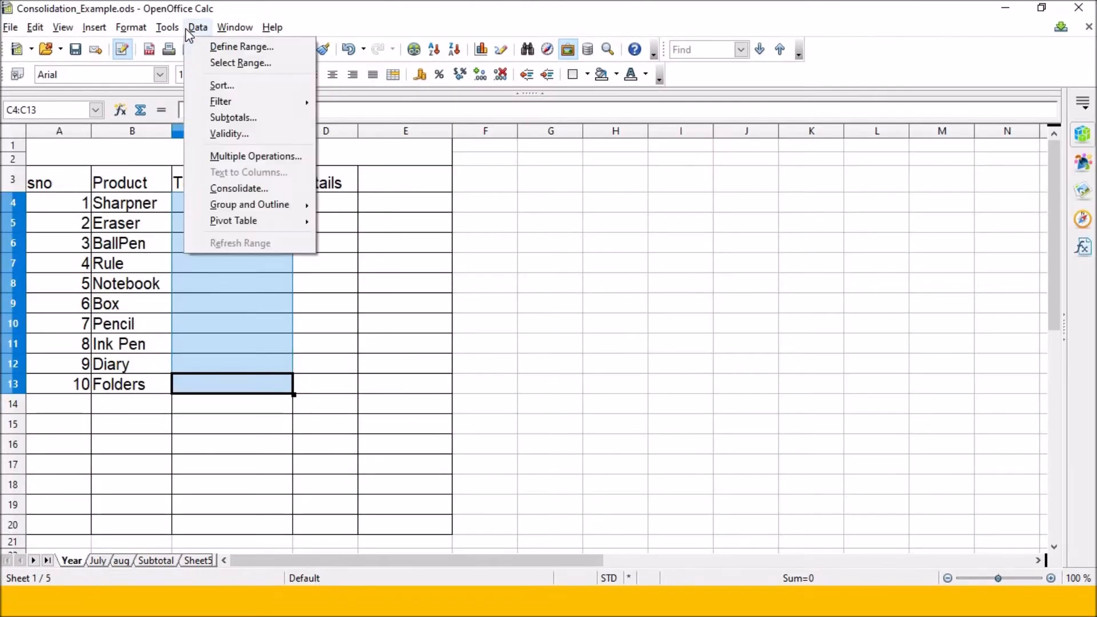
{"action": "left_click", "coordinate": [224, 188]}
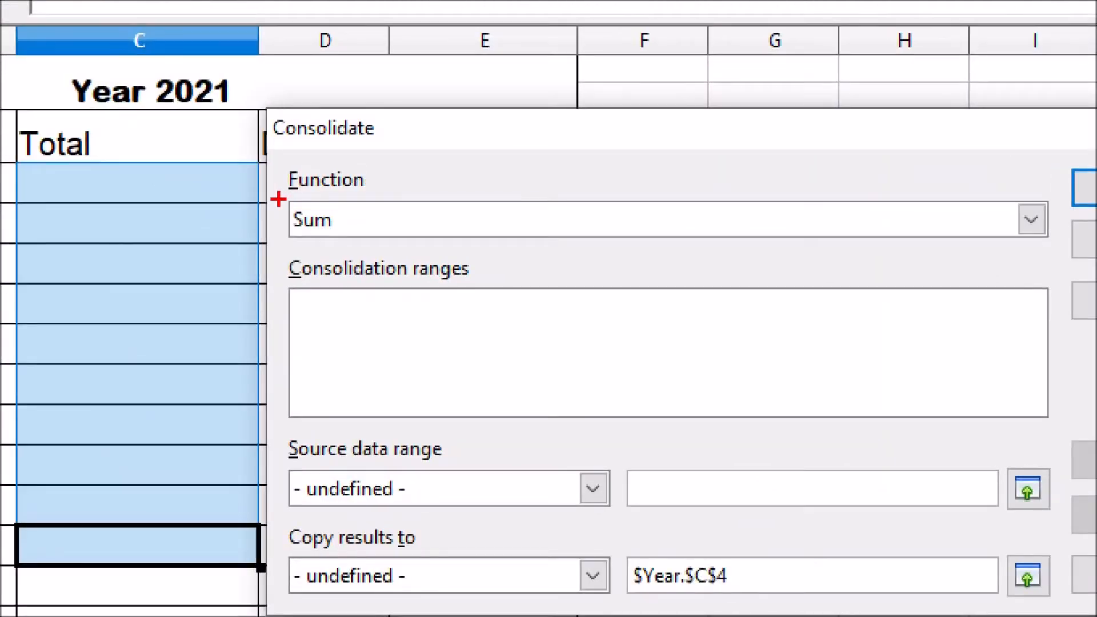
Look through the available consolidation functions and keep Sum as the function
{"action": "mouse_move", "coordinate": [274, 201]}
{"action": "left_mouse_down"}
{"action": "mouse_move", "coordinate": [287, 227]}
{"action": "mouse_move", "coordinate": [377, 140]}
{"action": "left_mouse_up"}
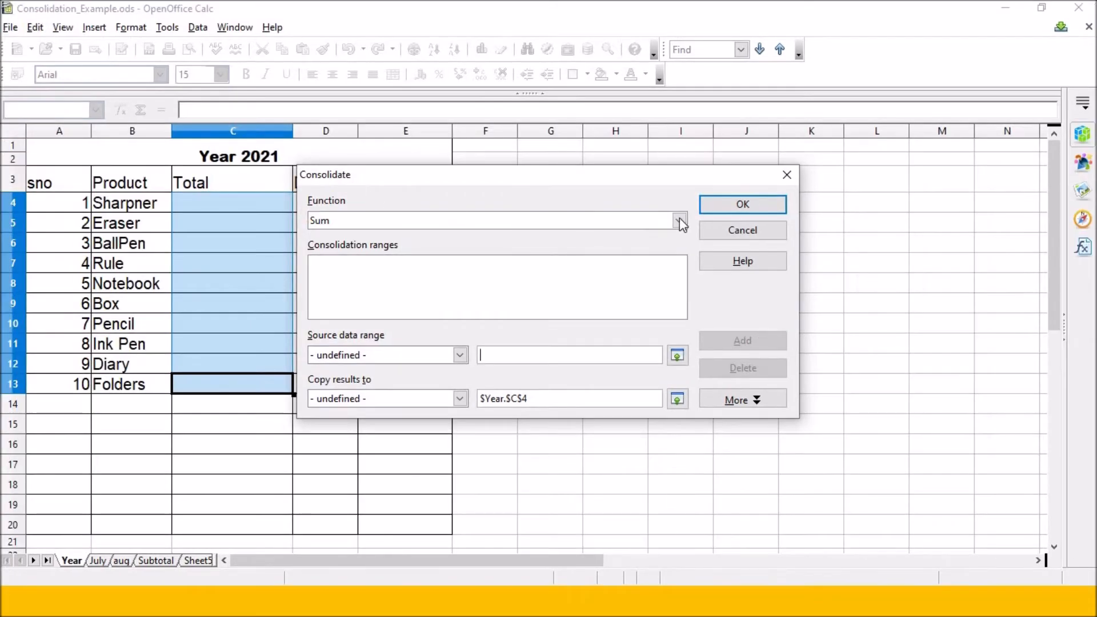
{"action": "left_click", "coordinate": [1030, 225]}
{"action": "left_click", "coordinate": [679, 220]}
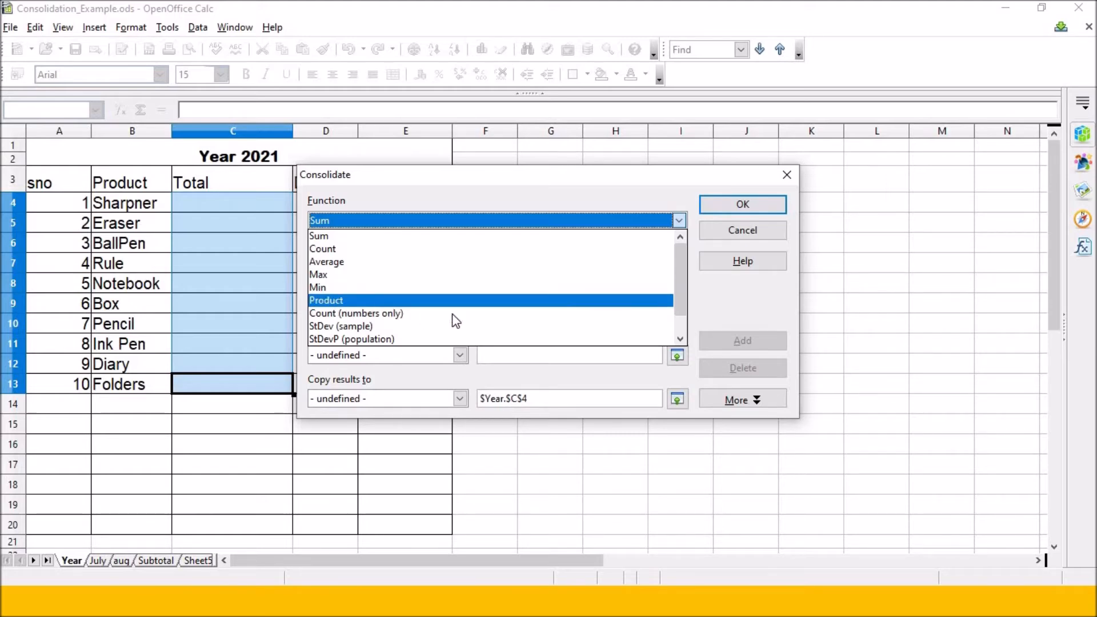
{"action": "scroll", "coordinate": [454, 317], "scroll_direction": "down", "scroll_amount": 1}
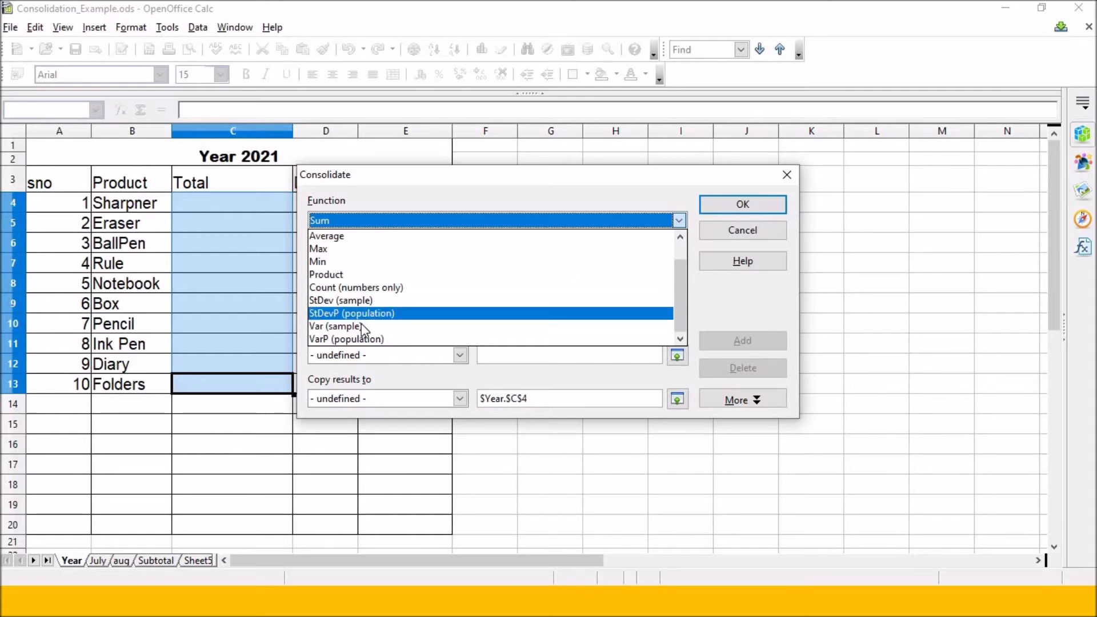
{"action": "left_click", "coordinate": [366, 220]}
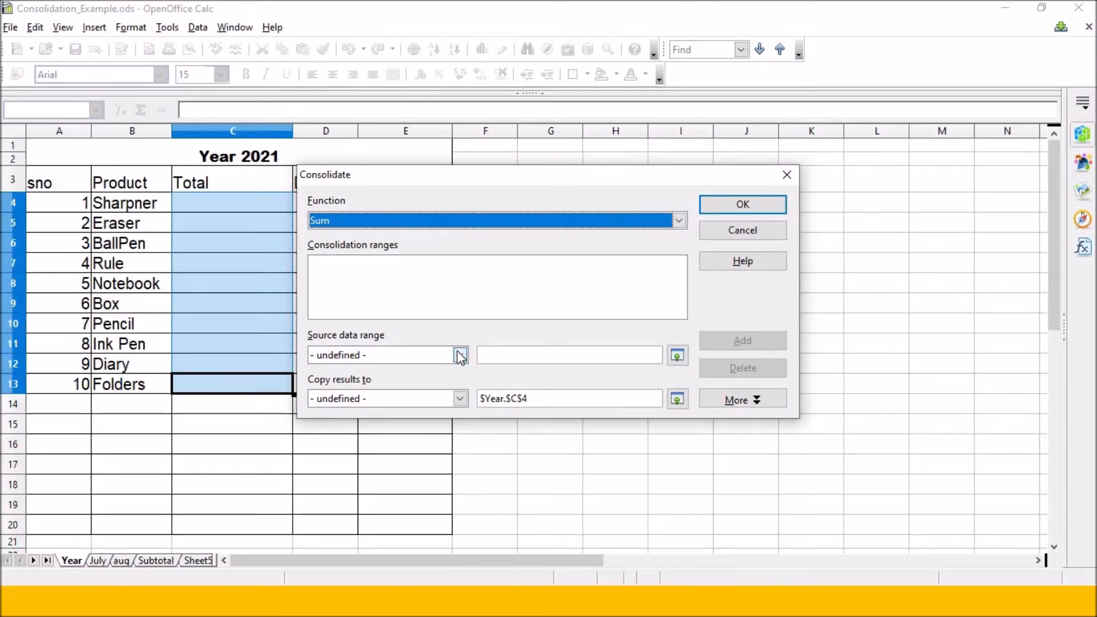
Add the named ranges aug and july as source data to the consolidation ranges
{"action": "left_click", "coordinate": [460, 355]}
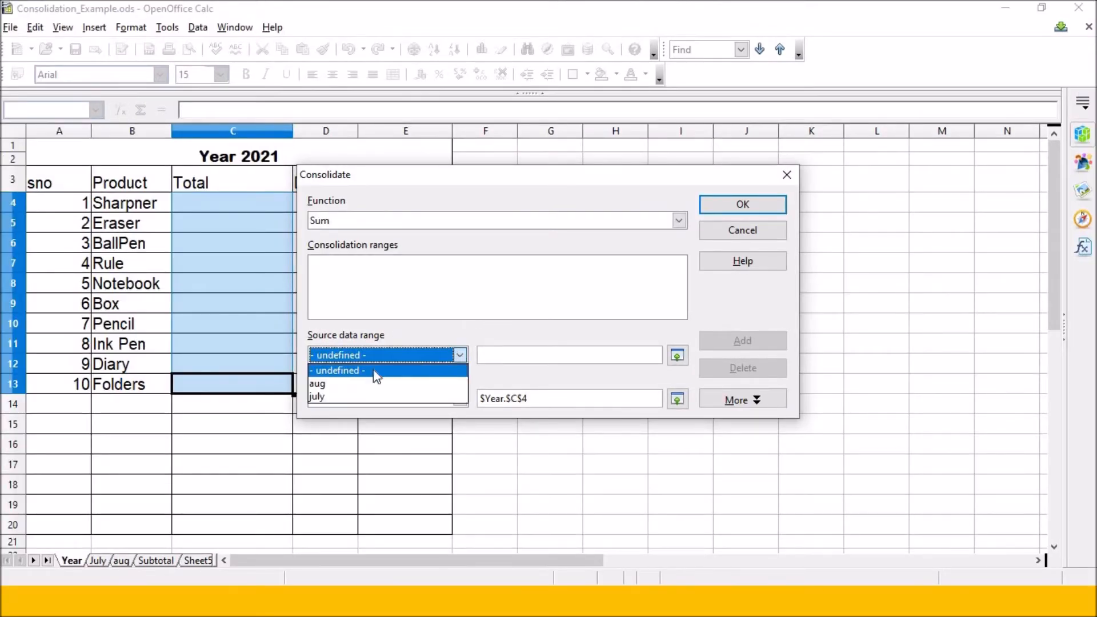
{"action": "left_click", "coordinate": [350, 381]}
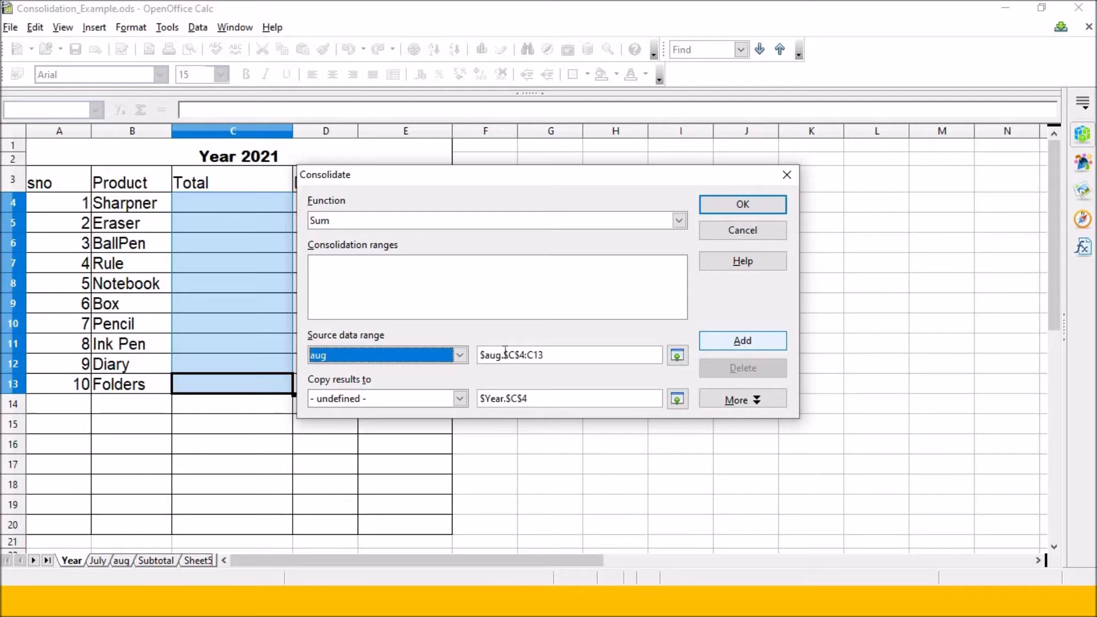
{"action": "left_click", "coordinate": [756, 343]}
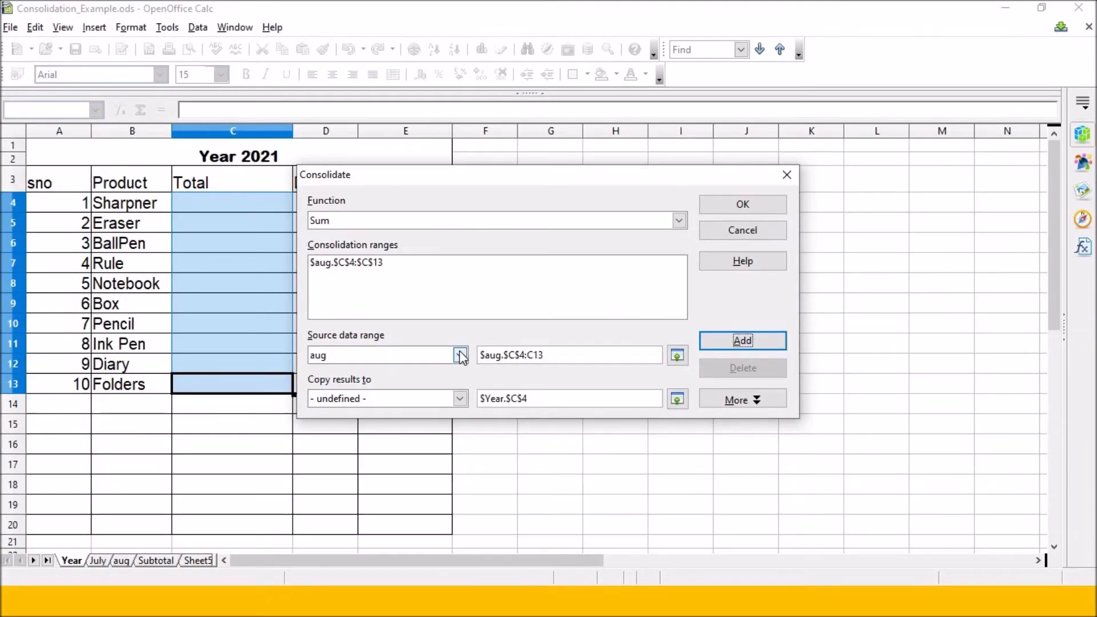
{"action": "left_click", "coordinate": [460, 356]}
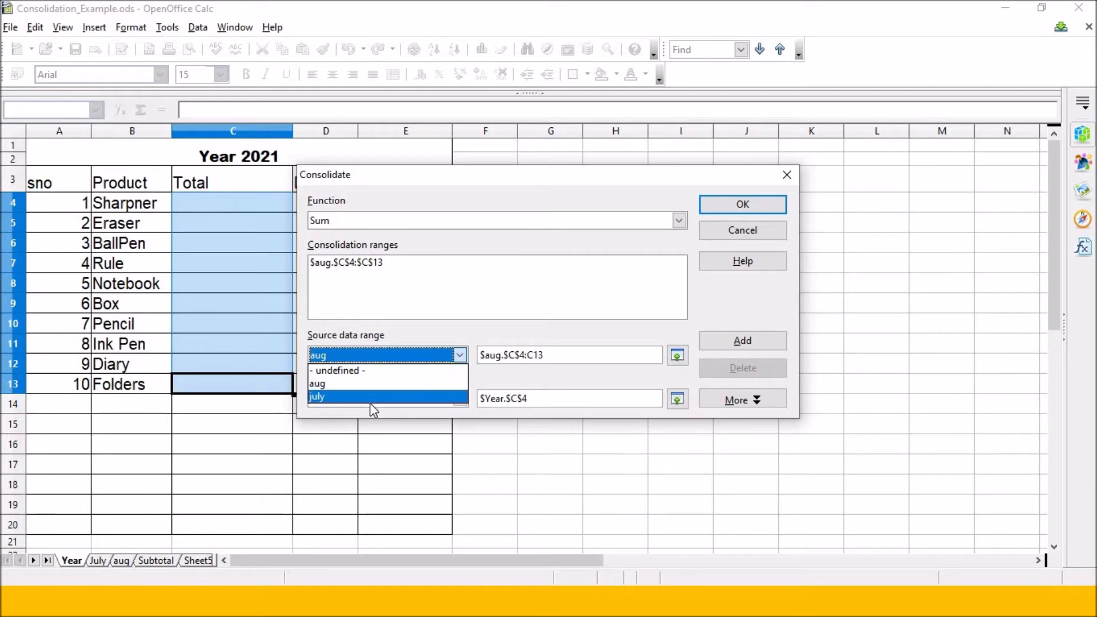
{"action": "left_click", "coordinate": [416, 399]}
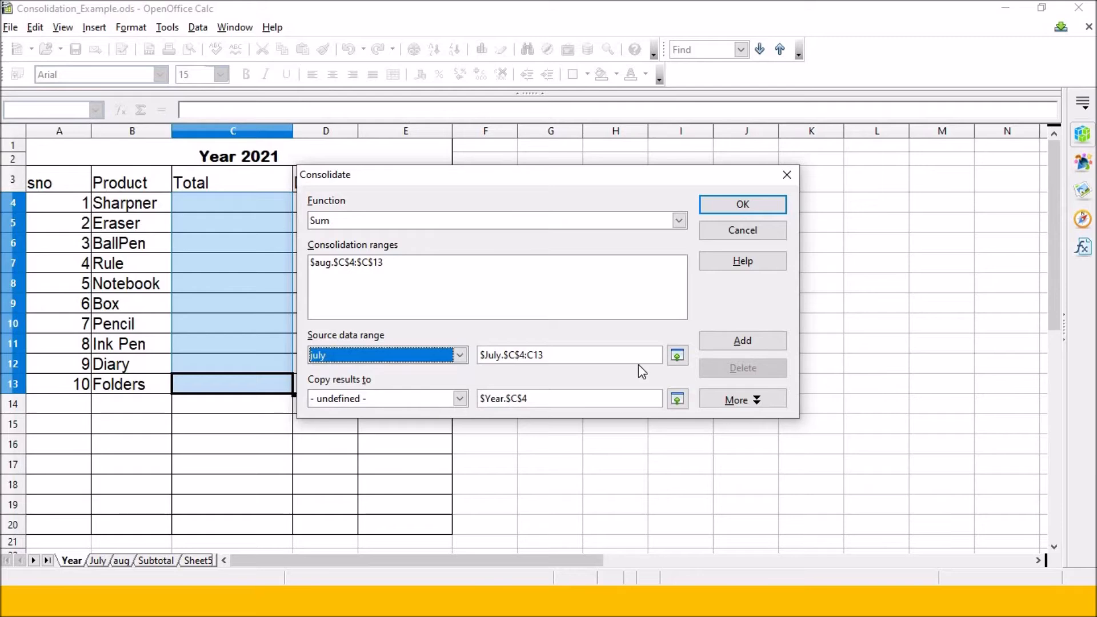
{"action": "left_click", "coordinate": [726, 344]}
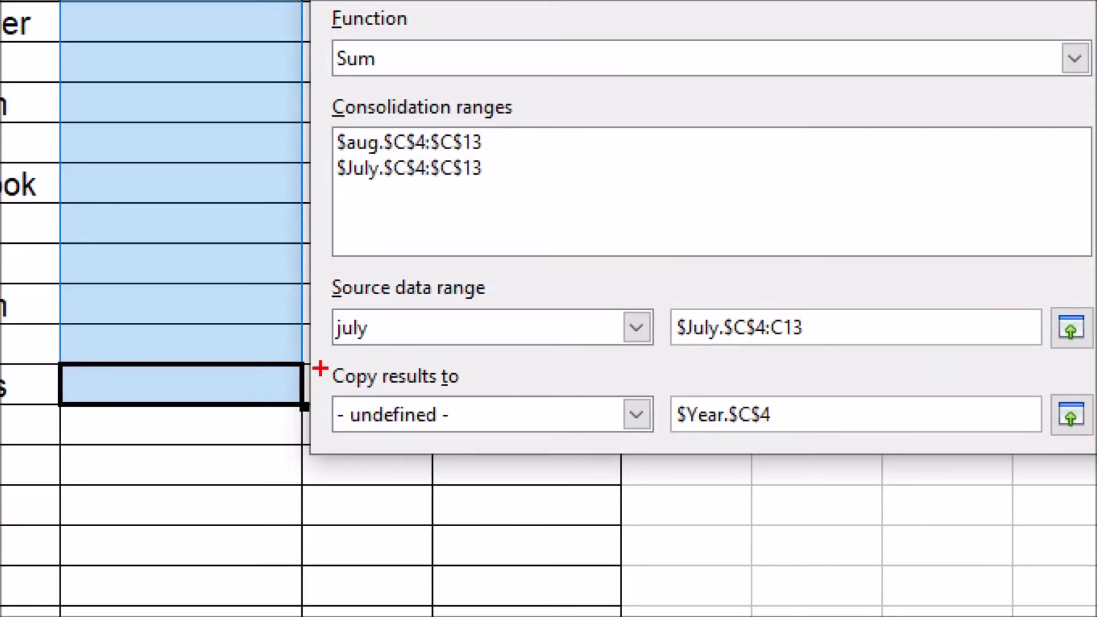
Run the consolidation with the results copied to $Year.$C$4
{"action": "mouse_move", "coordinate": [320, 368]}
{"action": "left_mouse_down"}
{"action": "mouse_move", "coordinate": [324, 380]}
{"action": "mouse_move", "coordinate": [459, 313]}
{"action": "left_mouse_up"}
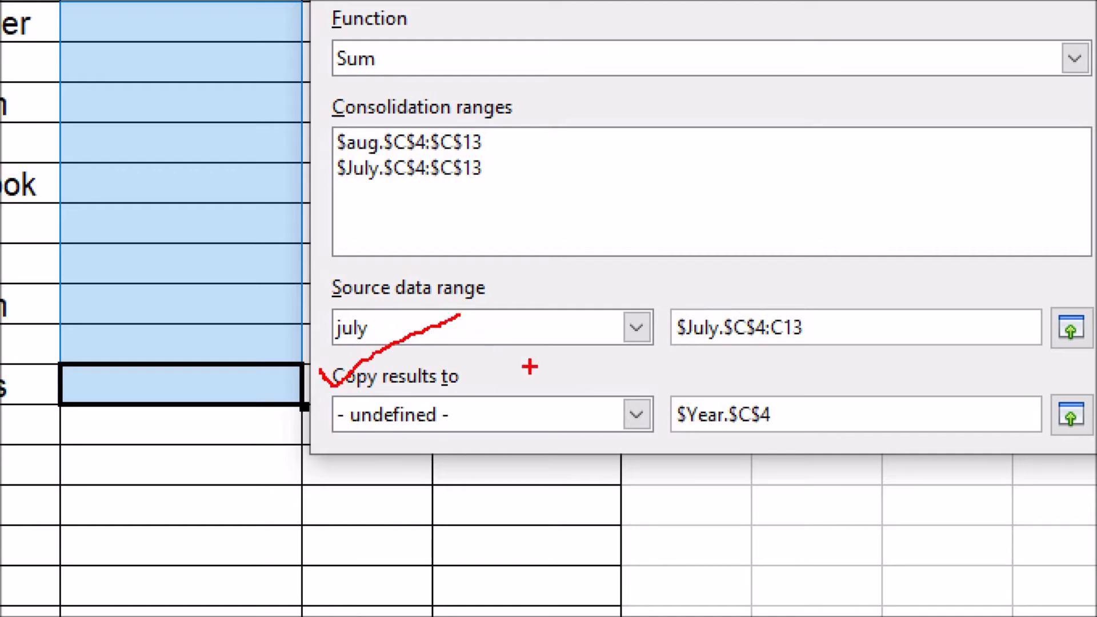
{"action": "left_click_drag", "start_coordinate": [681, 431], "coordinate": [762, 432]}
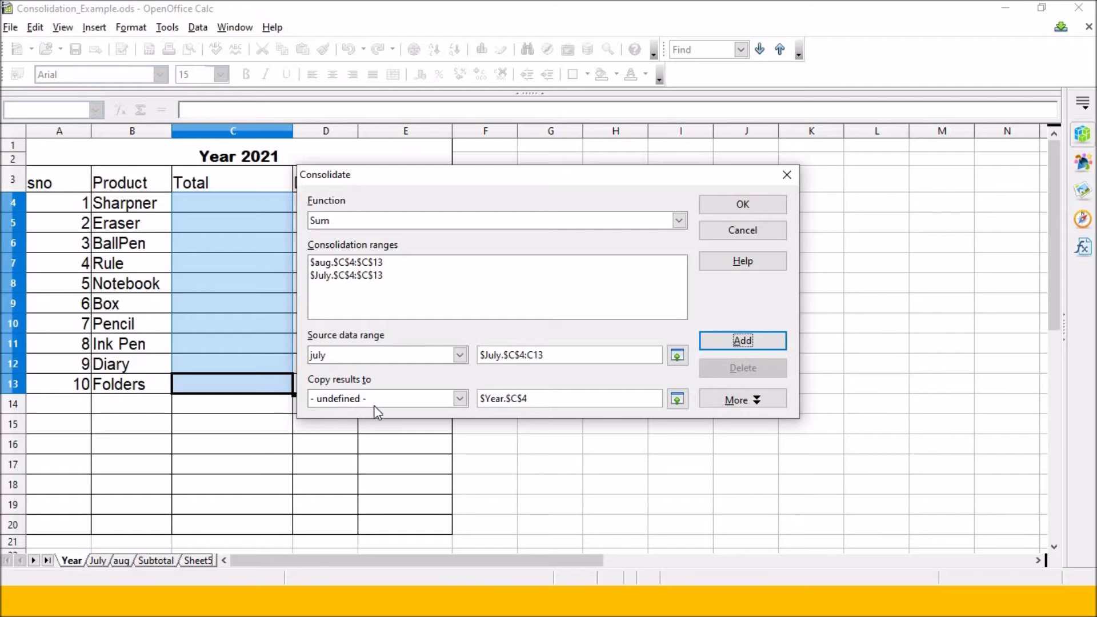
{"action": "left_click_drag", "start_coordinate": [482, 398], "coordinate": [534, 398]}
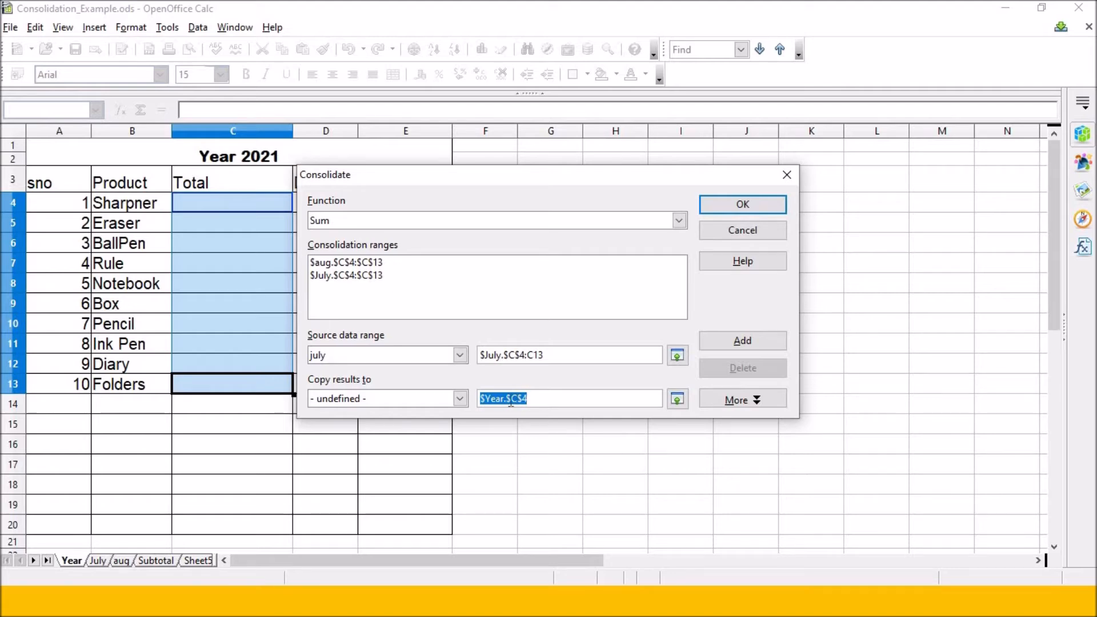
{"action": "left_click", "coordinate": [768, 209]}
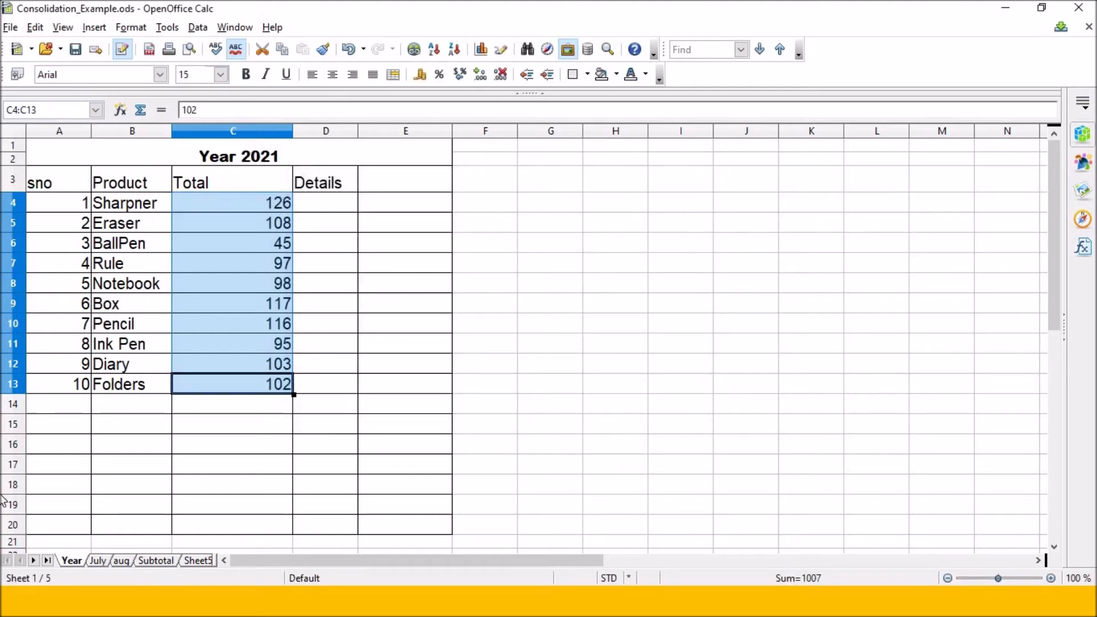
Check the Sharpner total on the Year sheet against its quantities on the July and aug sheets
{"action": "left_click", "coordinate": [100, 561]}
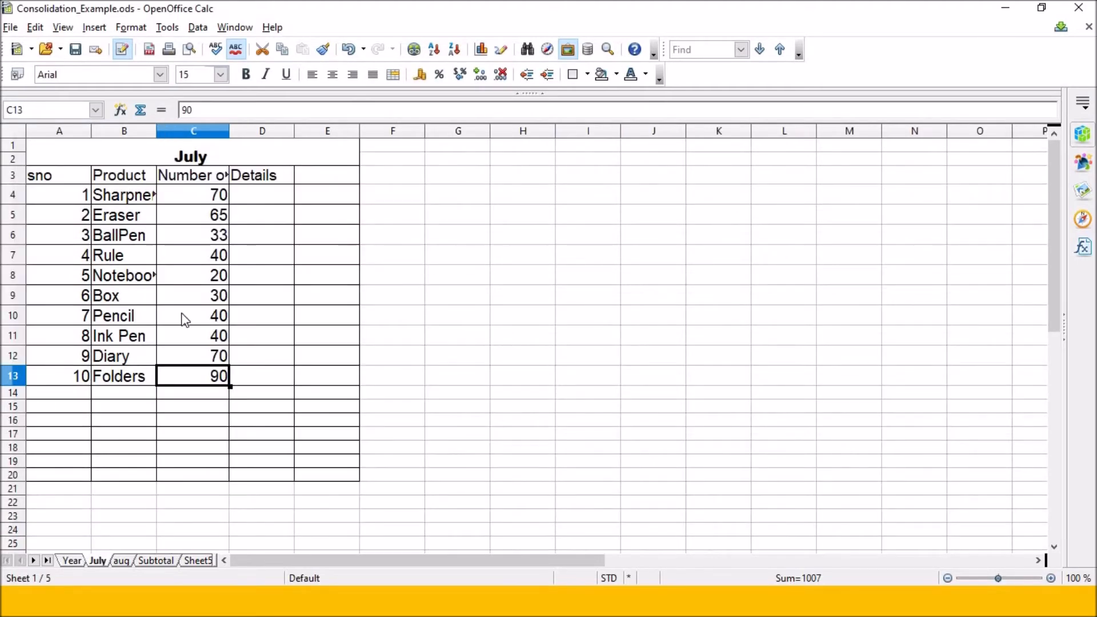
{"action": "left_click", "coordinate": [122, 561]}
{"action": "left_click", "coordinate": [98, 560]}
{"action": "left_click", "coordinate": [206, 197]}
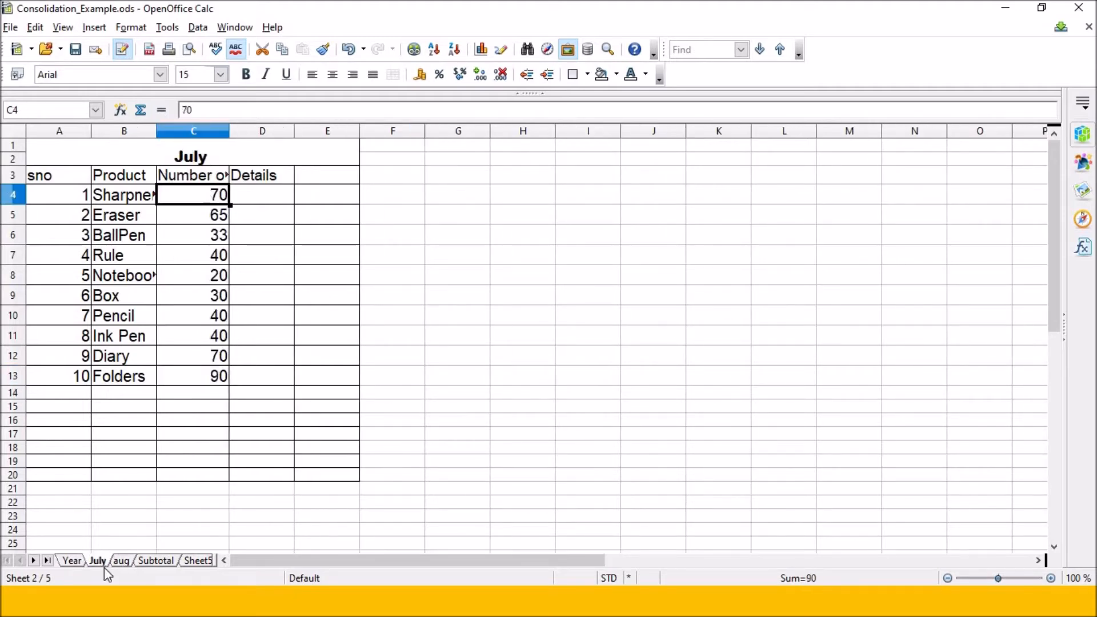
{"action": "left_click", "coordinate": [122, 561]}
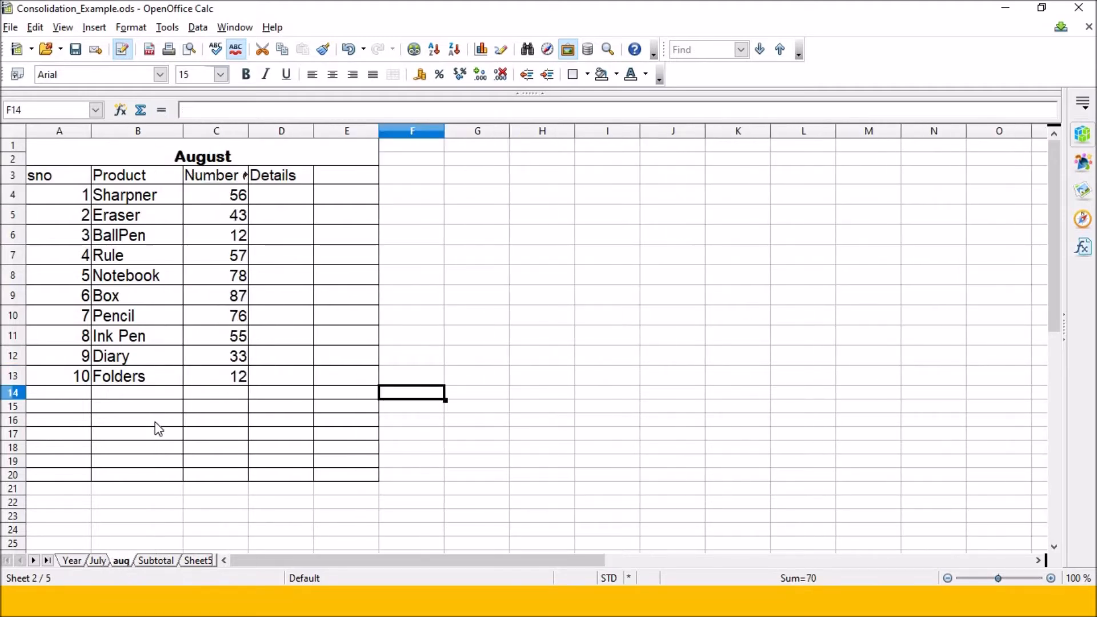
{"action": "left_click", "coordinate": [210, 199]}
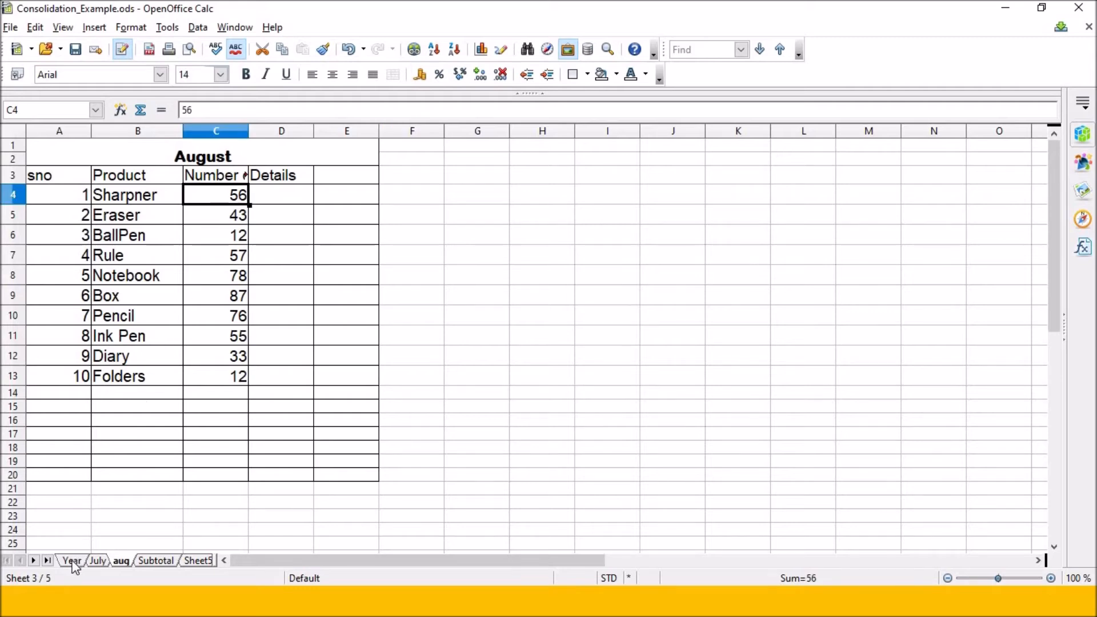
{"action": "left_click", "coordinate": [72, 561]}
{"action": "left_click", "coordinate": [265, 204]}
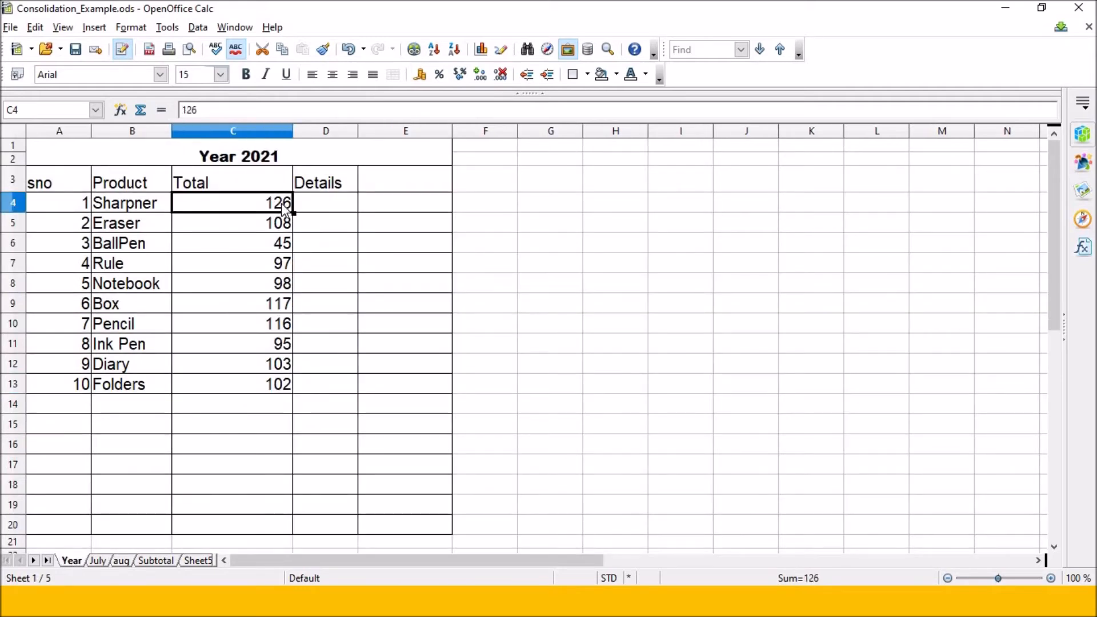
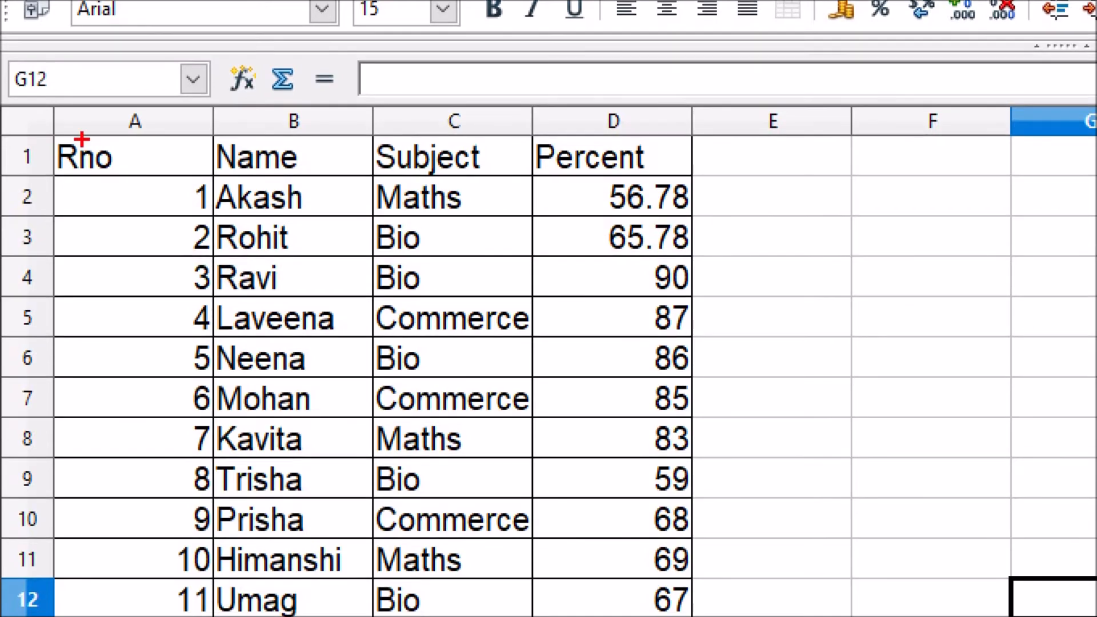
Examine the Name, Subject and Percent columns on the Subtotal sheet, comparing which rows belong to Maths, Bio and Commerce
{"action": "mouse_move", "coordinate": [166, 144]}
{"action": "left_mouse_down"}
{"action": "mouse_move", "coordinate": [303, 614]}
{"action": "mouse_move", "coordinate": [380, 612]}
{"action": "mouse_move", "coordinate": [367, 605]}
{"action": "left_mouse_up"}
{"action": "mouse_move", "coordinate": [371, 137]}
{"action": "left_mouse_down"}
{"action": "mouse_move", "coordinate": [483, 418]}
{"action": "mouse_move", "coordinate": [517, 614]}
{"action": "left_mouse_up"}
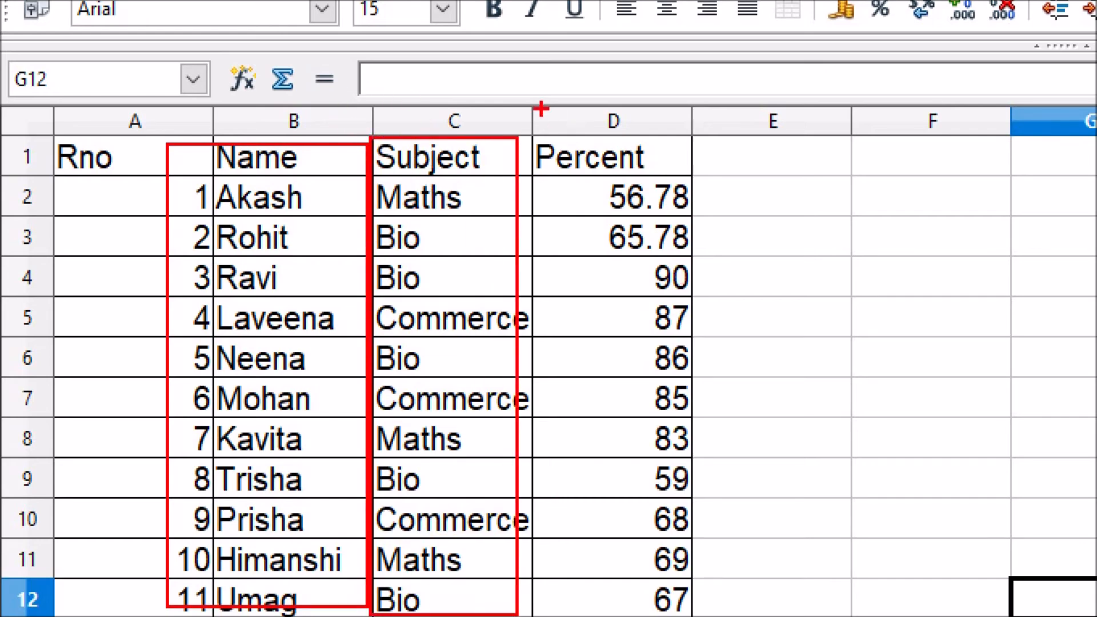
{"action": "mouse_move", "coordinate": [539, 130]}
{"action": "left_mouse_down"}
{"action": "mouse_move", "coordinate": [704, 428]}
{"action": "mouse_move", "coordinate": [702, 616]}
{"action": "left_mouse_up"}
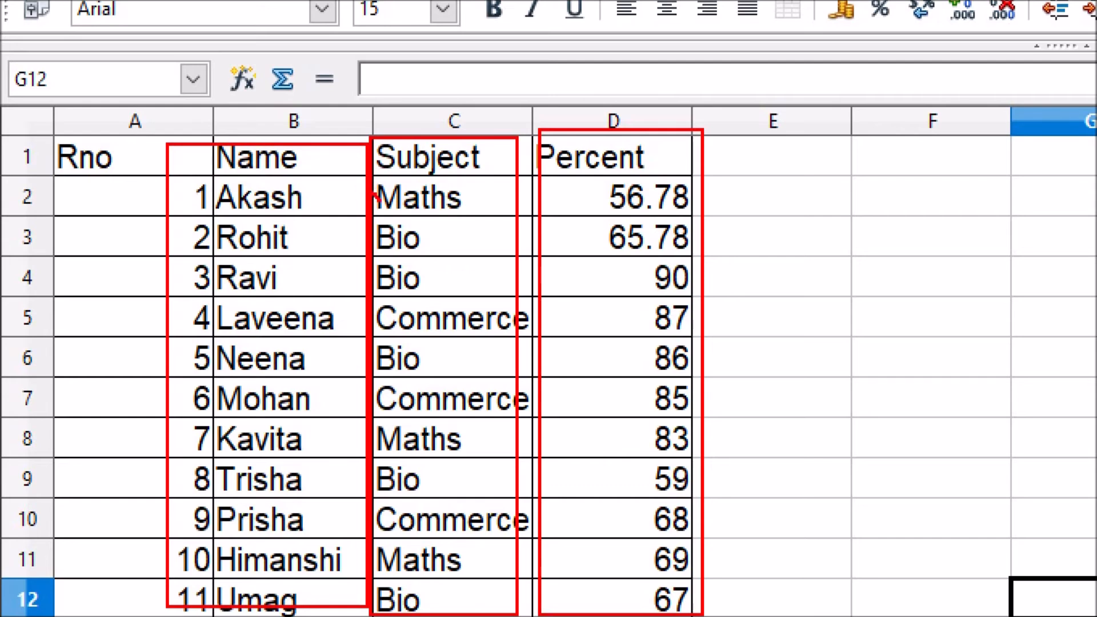
{"action": "mouse_move", "coordinate": [377, 197]}
{"action": "left_mouse_down"}
{"action": "mouse_move", "coordinate": [393, 206]}
{"action": "mouse_move", "coordinate": [441, 167]}
{"action": "left_mouse_up"}
{"action": "left_click_drag", "start_coordinate": [410, 436], "coordinate": [480, 375]}
{"action": "left_click_drag", "start_coordinate": [418, 557], "coordinate": [466, 543]}
{"action": "left_click_drag", "start_coordinate": [384, 237], "coordinate": [446, 237]}
{"action": "left_click_drag", "start_coordinate": [374, 274], "coordinate": [445, 283]}
{"action": "left_click_drag", "start_coordinate": [394, 359], "coordinate": [420, 360]}
{"action": "left_click_drag", "start_coordinate": [374, 476], "coordinate": [433, 475]}
{"action": "left_click_drag", "start_coordinate": [386, 603], "coordinate": [454, 598]}
{"action": "left_click_drag", "start_coordinate": [375, 319], "coordinate": [433, 321]}
{"action": "left_click_drag", "start_coordinate": [377, 512], "coordinate": [456, 497]}
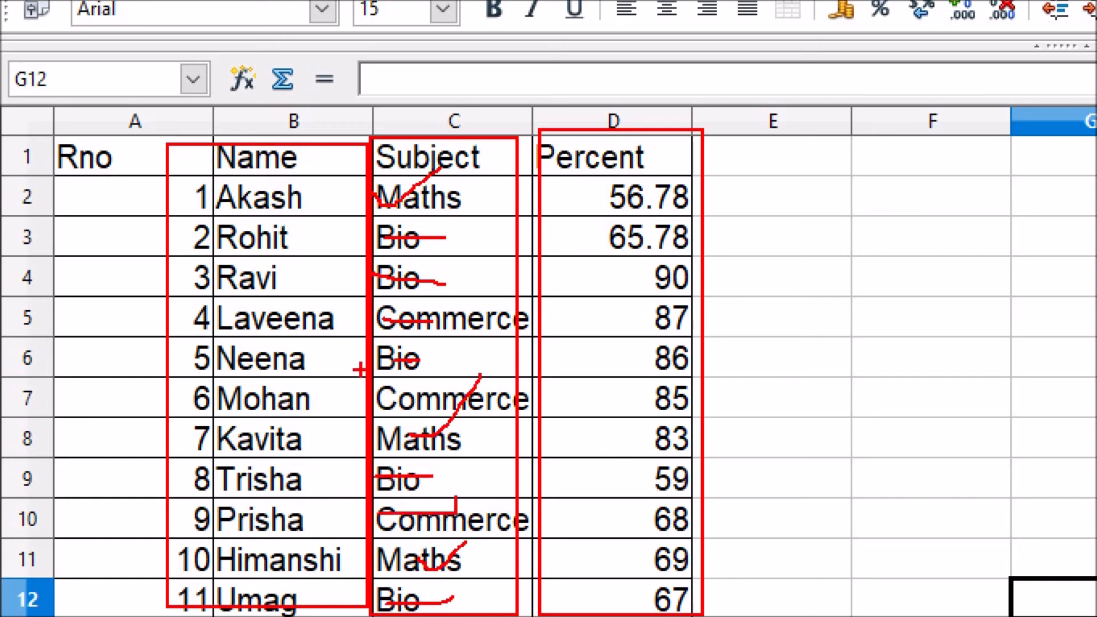
{"action": "left_click_drag", "start_coordinate": [394, 402], "coordinate": [442, 408]}
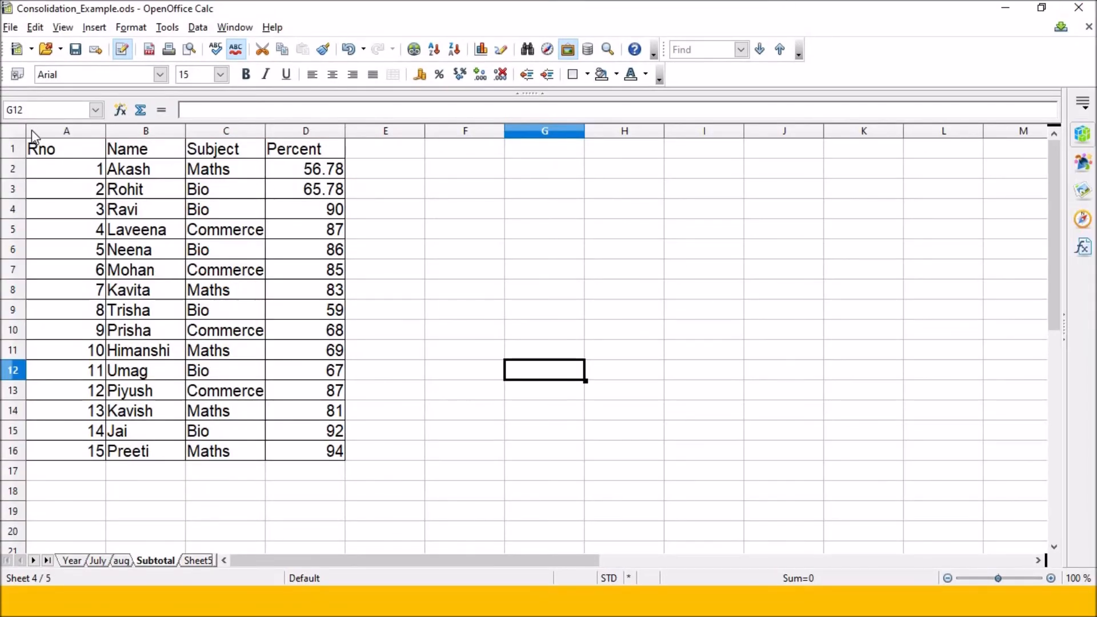
Select the student table A1:D16, headings included, and start creating subtotals for it
{"action": "left_click", "coordinate": [51, 153]}
{"action": "left_click_drag", "start_coordinate": [51, 153], "coordinate": [341, 452]}
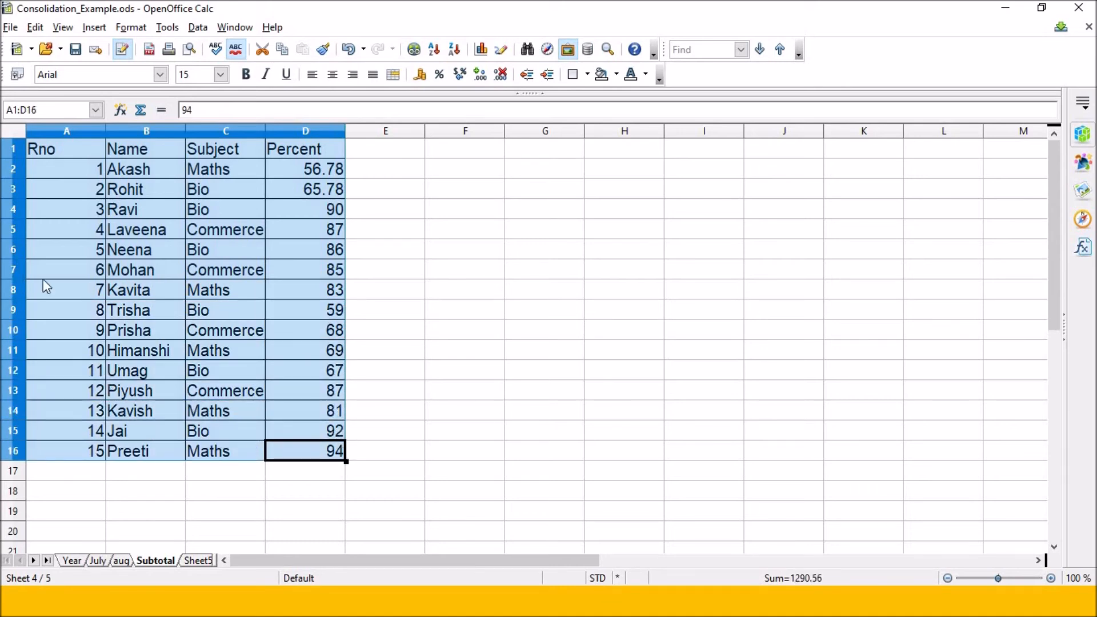
{"action": "left_click", "coordinate": [197, 28]}
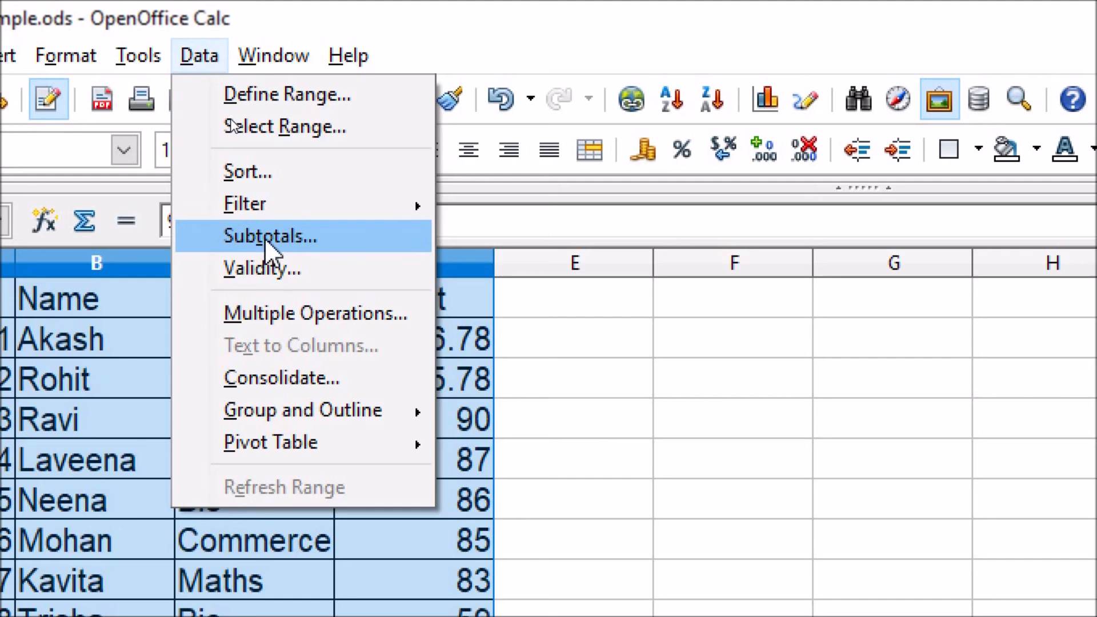
{"action": "left_click", "coordinate": [265, 238]}
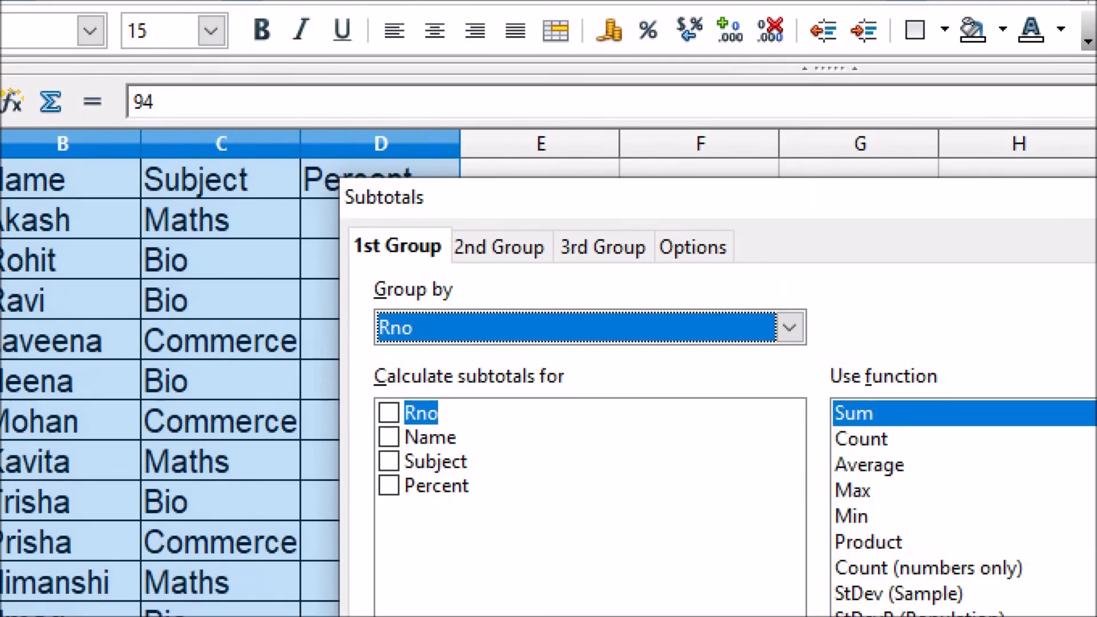
{"action": "mouse_move", "coordinate": [373, 277]}
{"action": "left_mouse_down"}
{"action": "mouse_move", "coordinate": [384, 285]}
{"action": "mouse_move", "coordinate": [458, 232]}
{"action": "left_mouse_up"}
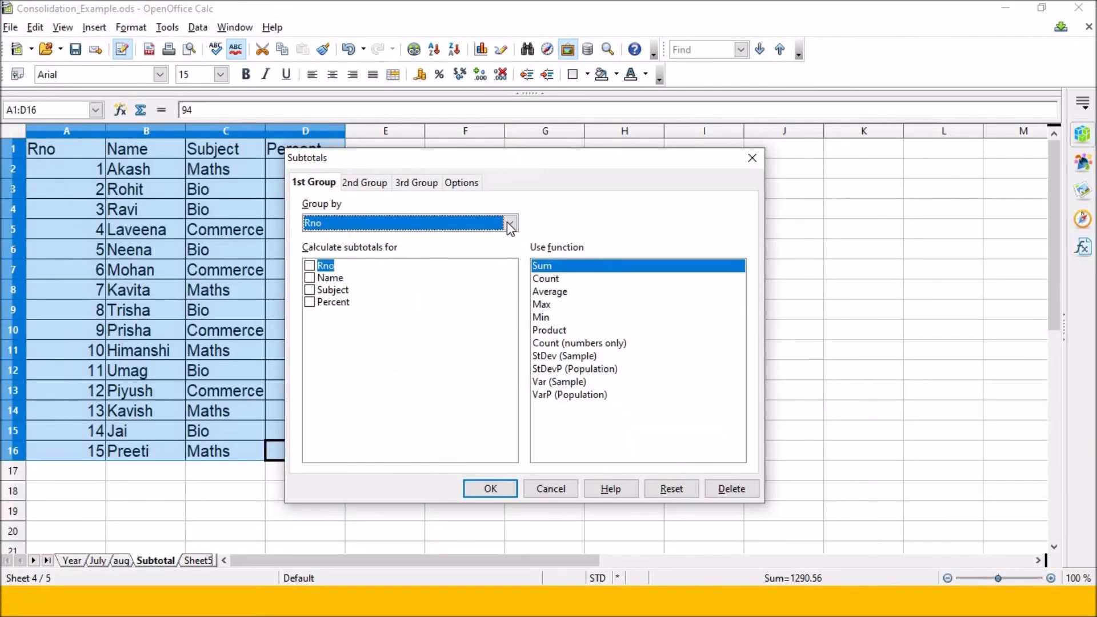
Create subtotals grouped by Subject that calculate the Max of the Percent column
{"action": "left_click", "coordinate": [784, 329]}
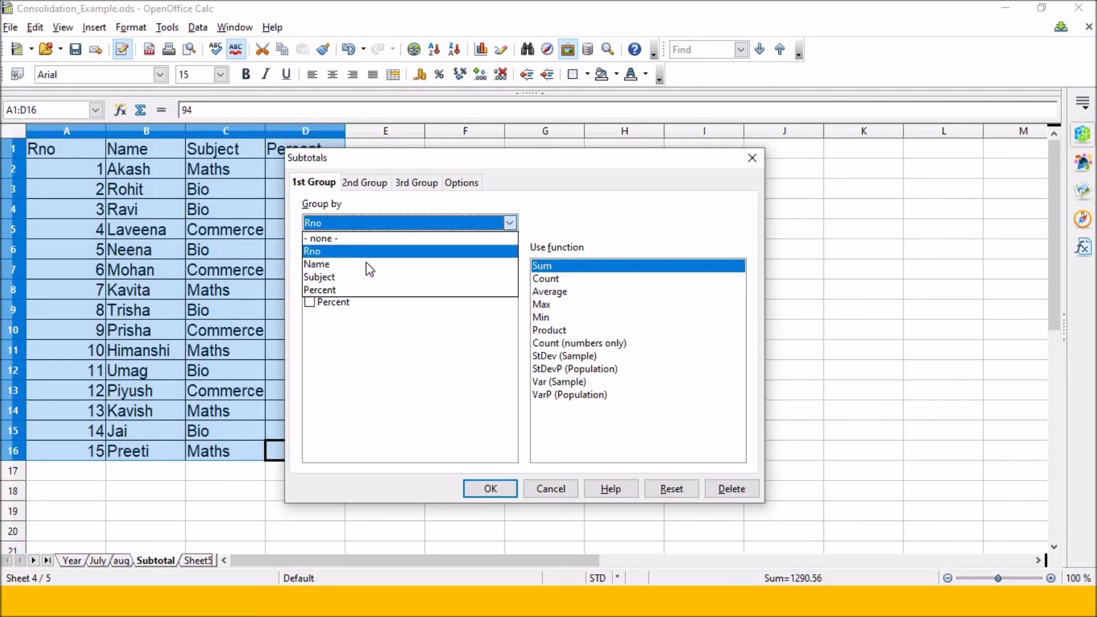
{"action": "left_click", "coordinate": [343, 277]}
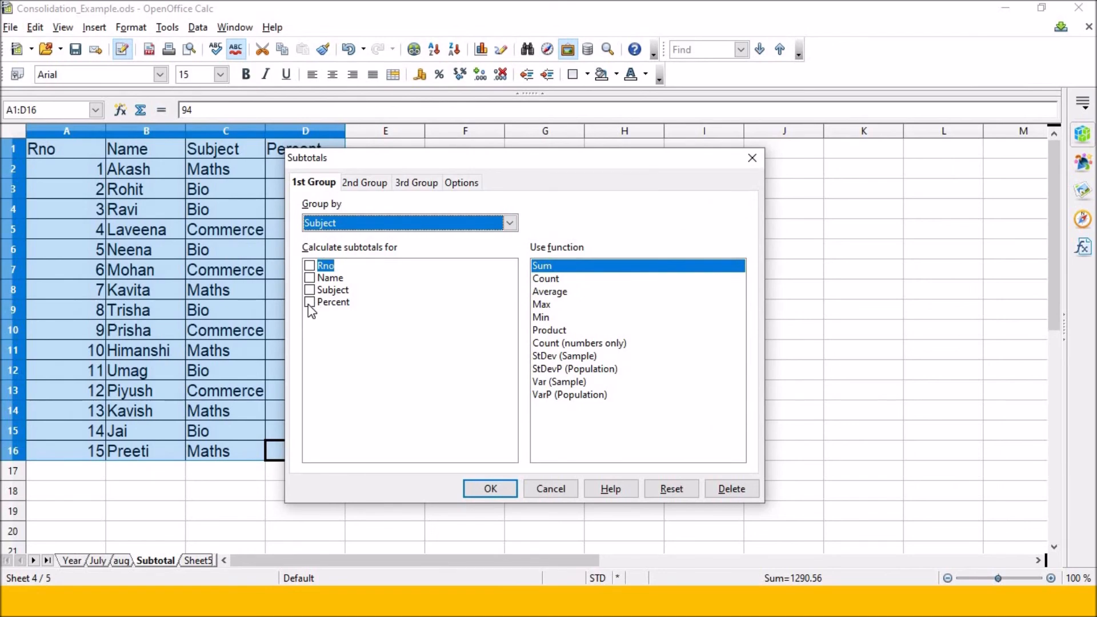
{"action": "left_click", "coordinate": [309, 304]}
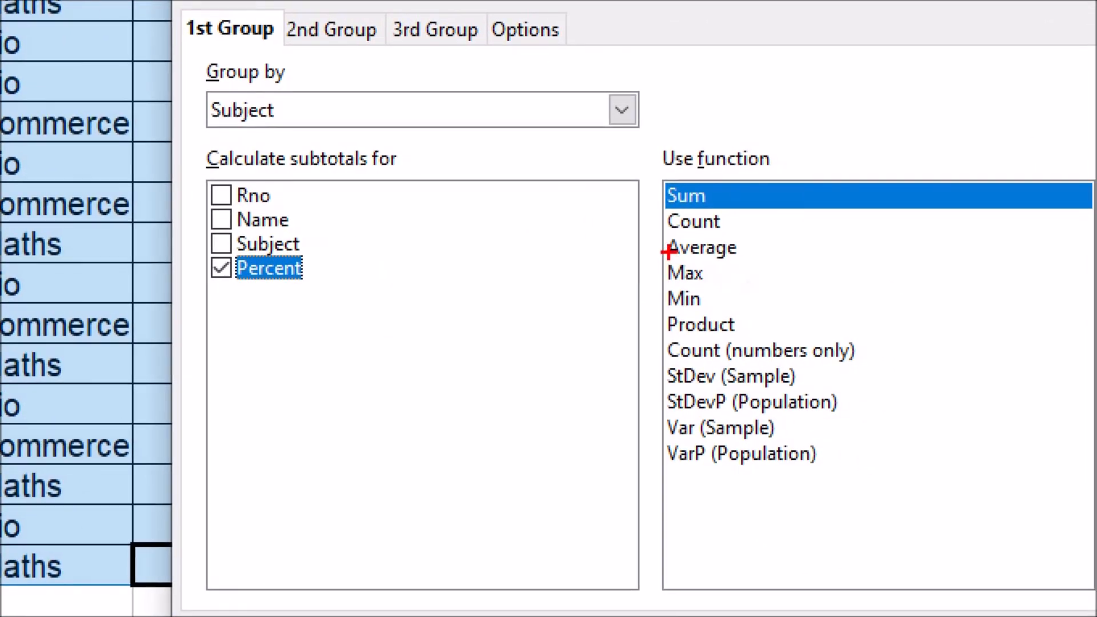
{"action": "left_click_drag", "start_coordinate": [651, 259], "coordinate": [747, 291]}
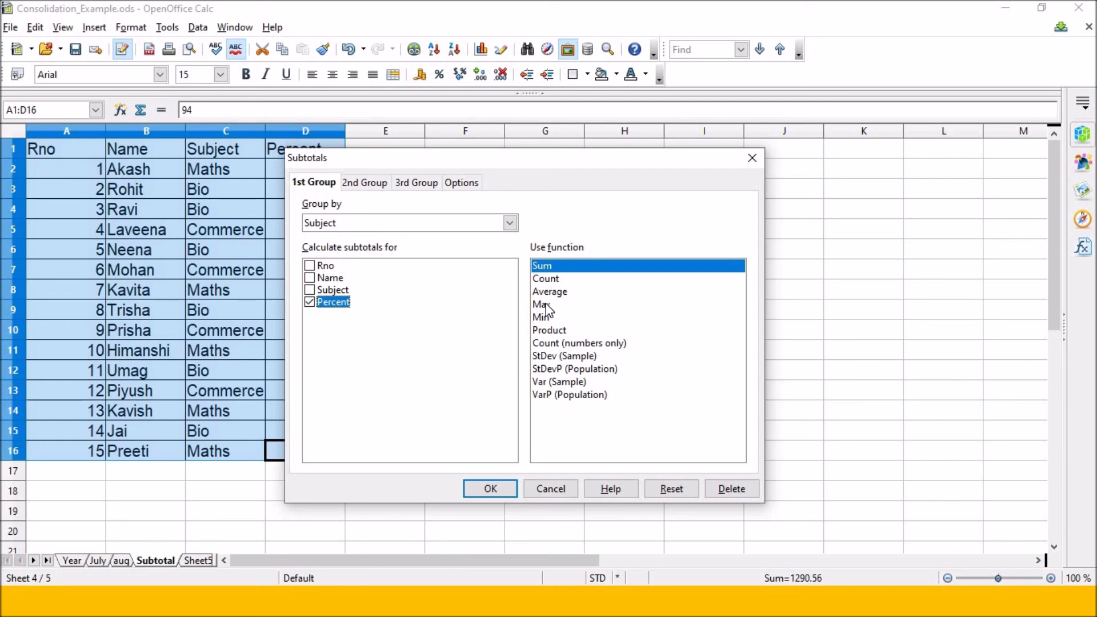
{"action": "left_click", "coordinate": [545, 305]}
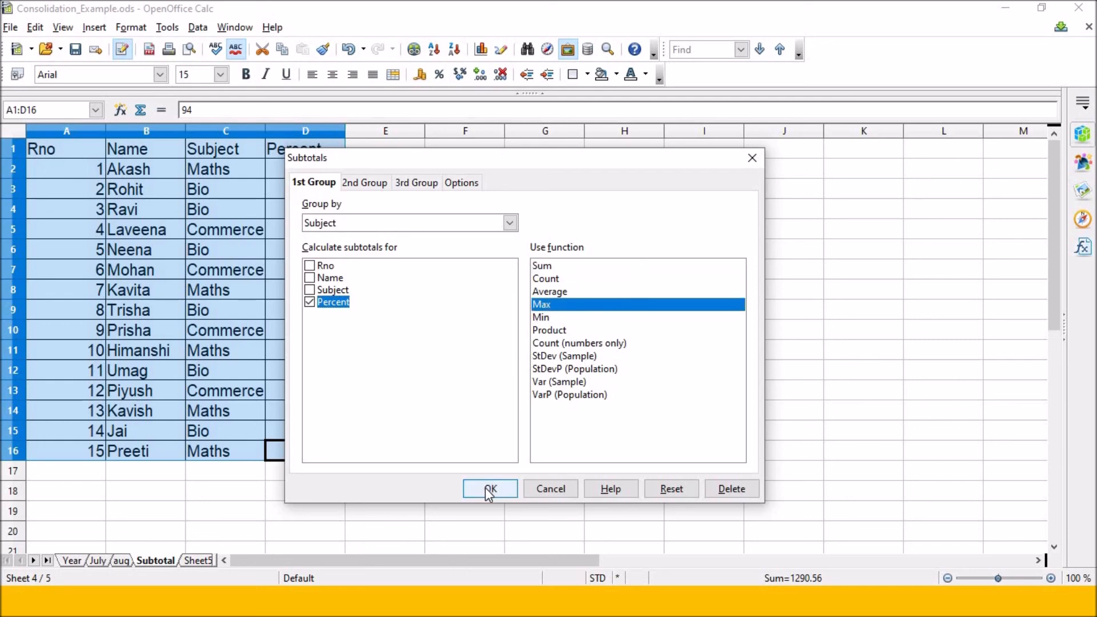
{"action": "left_click", "coordinate": [489, 490]}
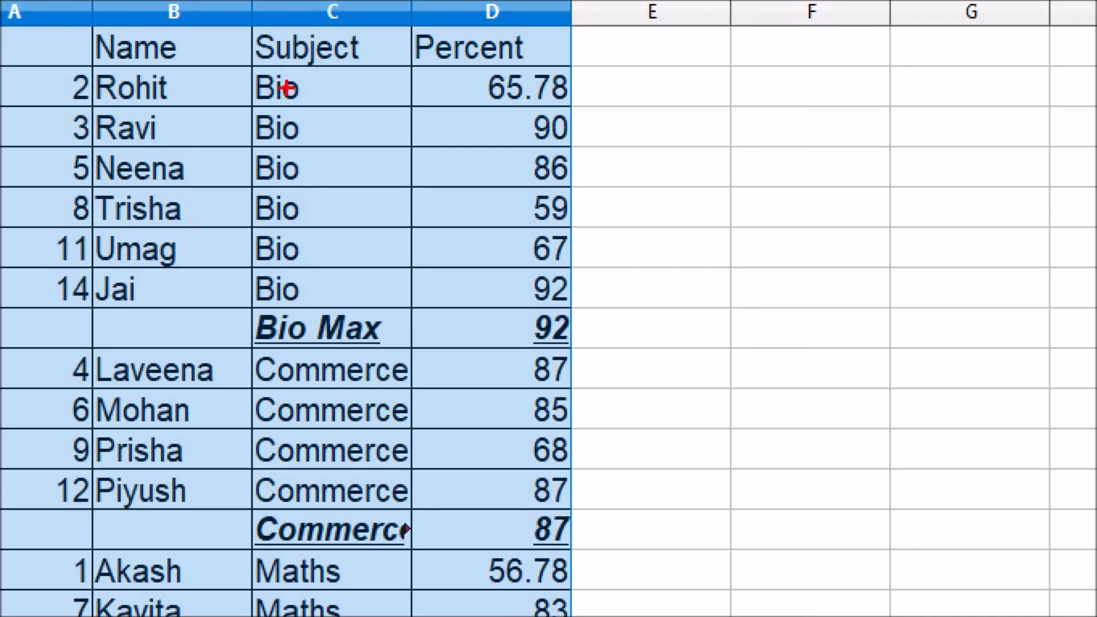
Check the Bio and Commerce maximum rows against the Percent values listed in each subject group
{"action": "mouse_move", "coordinate": [37, 59]}
{"action": "left_mouse_down"}
{"action": "mouse_move", "coordinate": [38, 99]}
{"action": "mouse_move", "coordinate": [245, 286]}
{"action": "mouse_move", "coordinate": [522, 289]}
{"action": "mouse_move", "coordinate": [595, 318]}
{"action": "mouse_move", "coordinate": [612, 346]}
{"action": "left_mouse_up"}
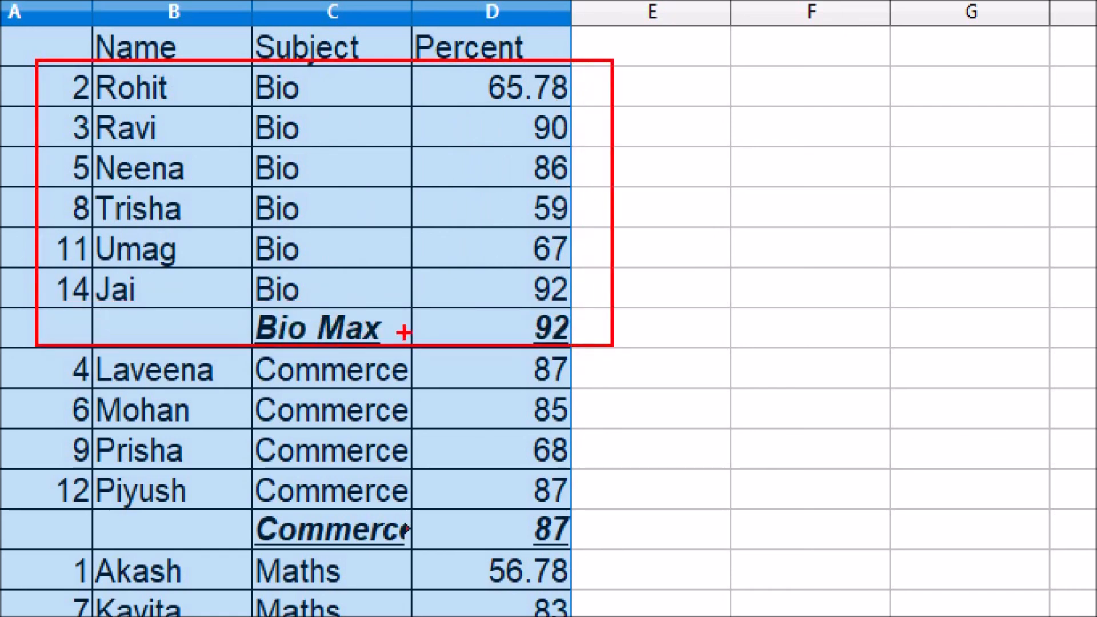
{"action": "mouse_move", "coordinate": [431, 331]}
{"action": "left_mouse_down"}
{"action": "mouse_move", "coordinate": [448, 338]}
{"action": "mouse_move", "coordinate": [521, 267]}
{"action": "left_mouse_up"}
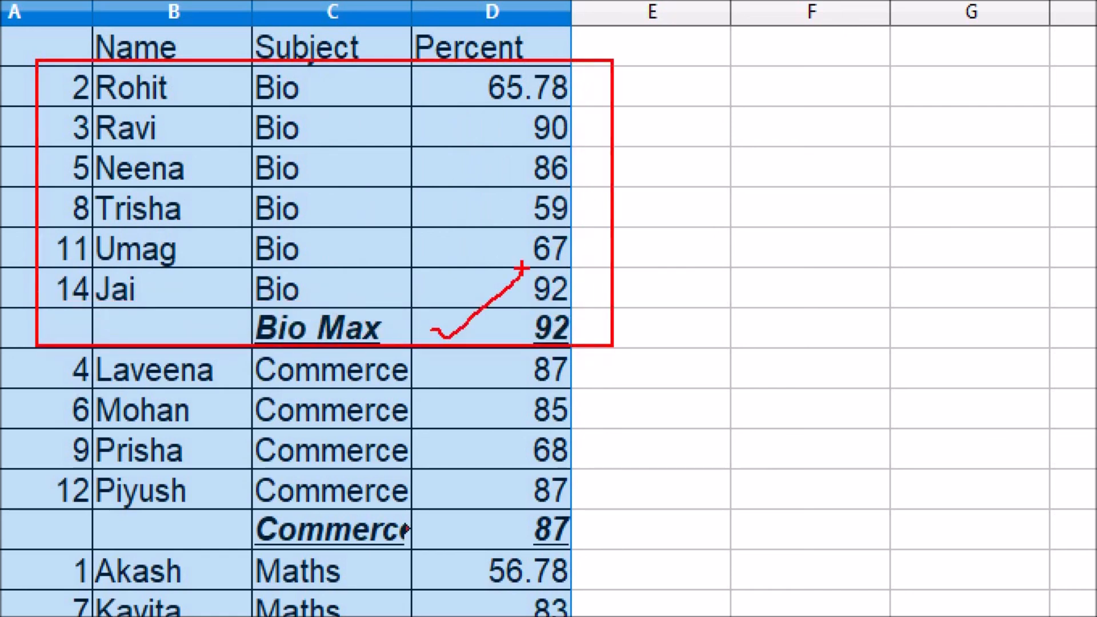
{"action": "mouse_move", "coordinate": [436, 520]}
{"action": "left_mouse_down"}
{"action": "mouse_move", "coordinate": [452, 529]}
{"action": "mouse_move", "coordinate": [537, 445]}
{"action": "left_mouse_up"}
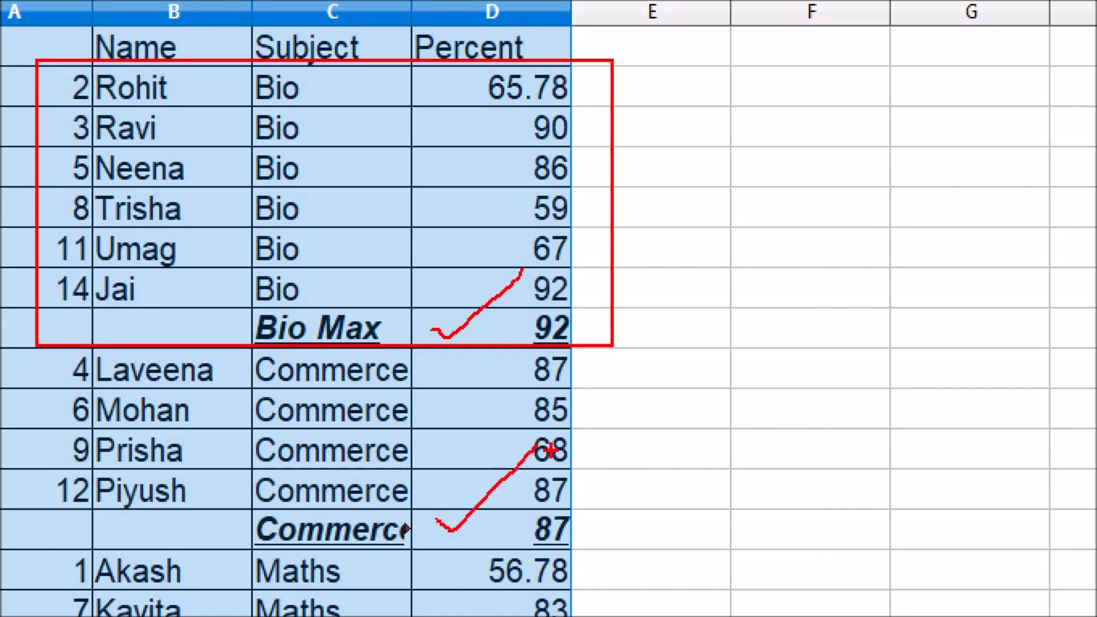